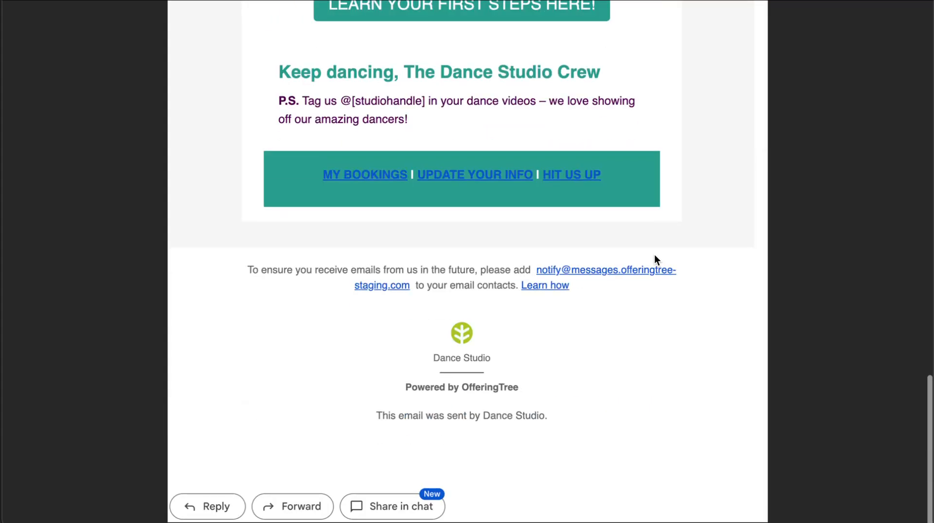
Examine the Studio Members welcome email from its header through the membership benefits and booking section to the footer links.
{"action": "scroll", "coordinate": [655, 255], "scroll_direction": "up", "scroll_amount": 4}
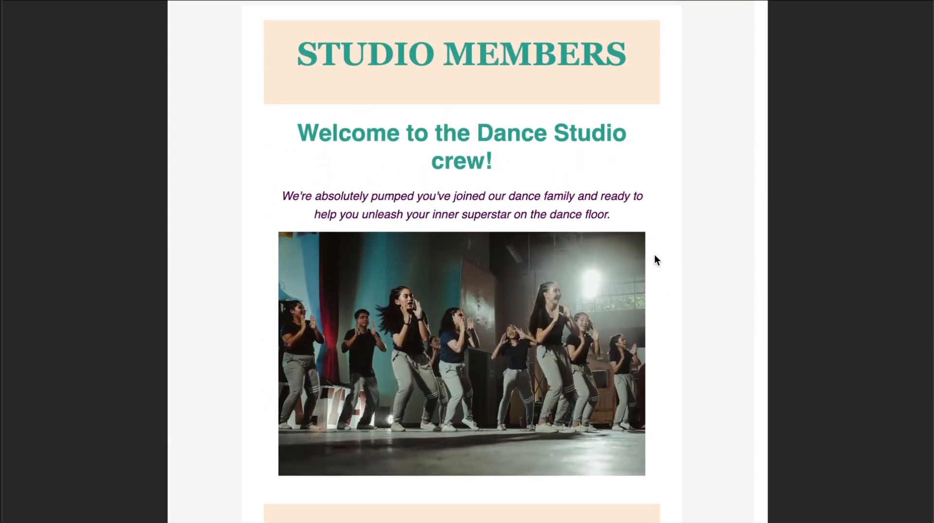
{"action": "scroll", "coordinate": [655, 255], "scroll_direction": "down", "scroll_amount": 1}
{"action": "scroll", "coordinate": [614, 99], "scroll_direction": "up", "scroll_amount": 2}
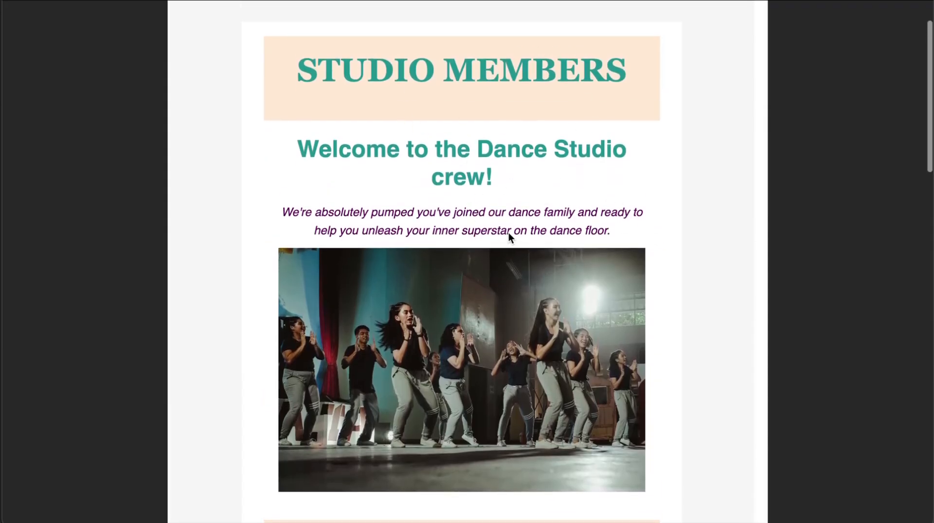
{"action": "scroll", "coordinate": [509, 234], "scroll_direction": "down", "scroll_amount": 3}
{"action": "scroll", "coordinate": [509, 233], "scroll_direction": "up", "scroll_amount": 2}
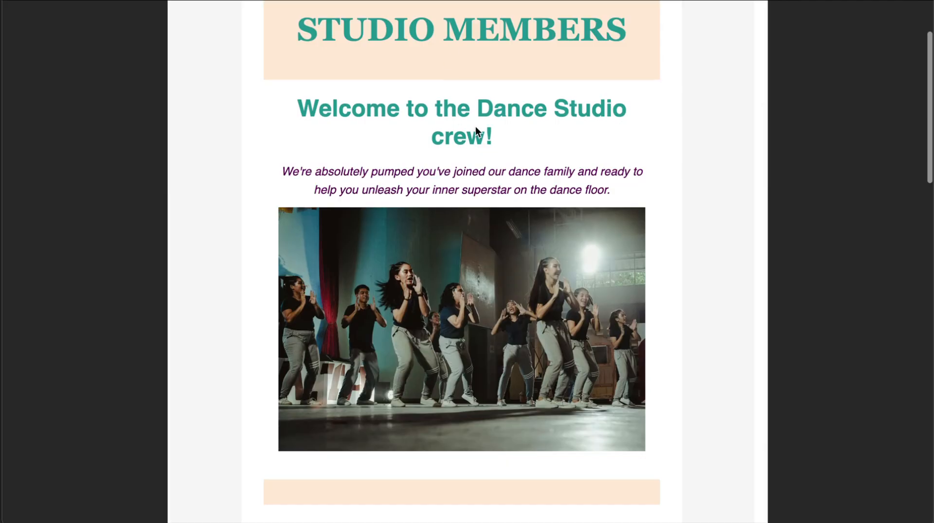
{"action": "scroll", "coordinate": [698, 197], "scroll_direction": "down", "scroll_amount": 2}
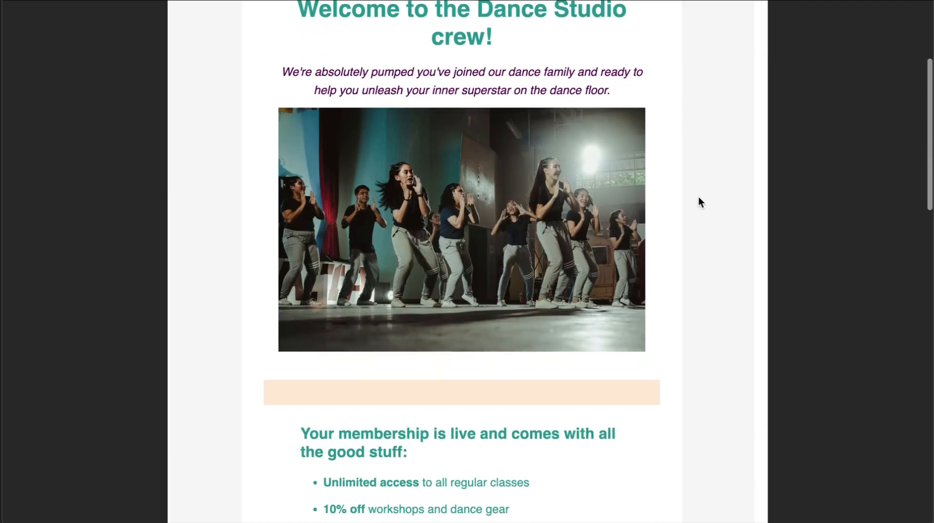
{"action": "scroll", "coordinate": [699, 197], "scroll_direction": "down", "scroll_amount": 9}
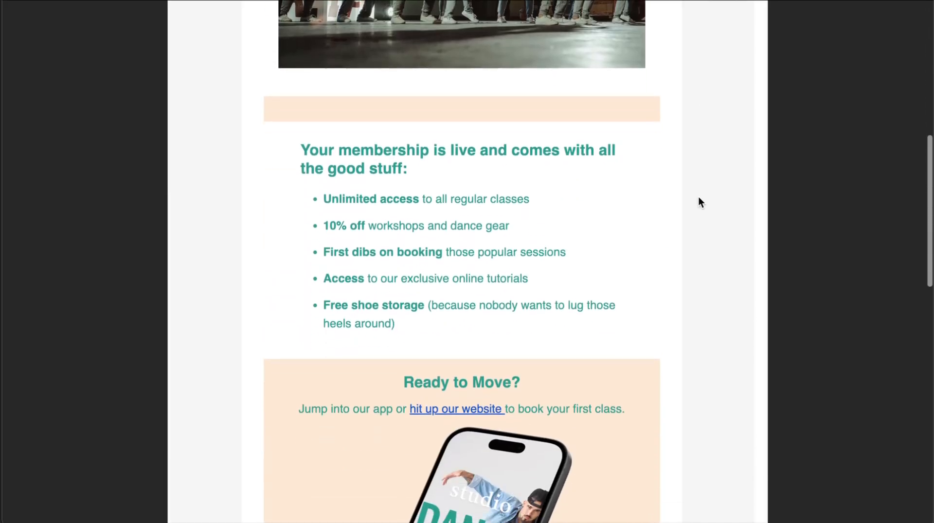
{"action": "scroll", "coordinate": [699, 200], "scroll_direction": "down", "scroll_amount": 6}
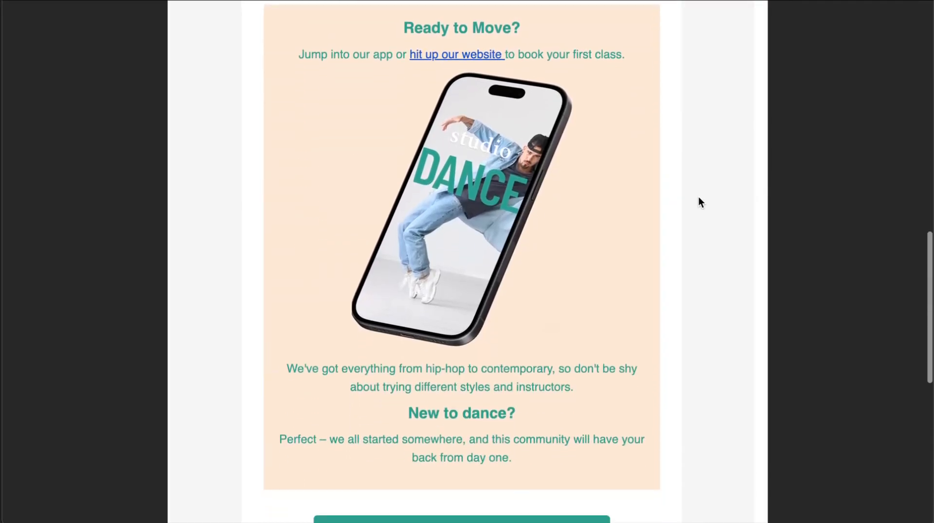
{"action": "scroll", "coordinate": [699, 201], "scroll_direction": "down", "scroll_amount": 3}
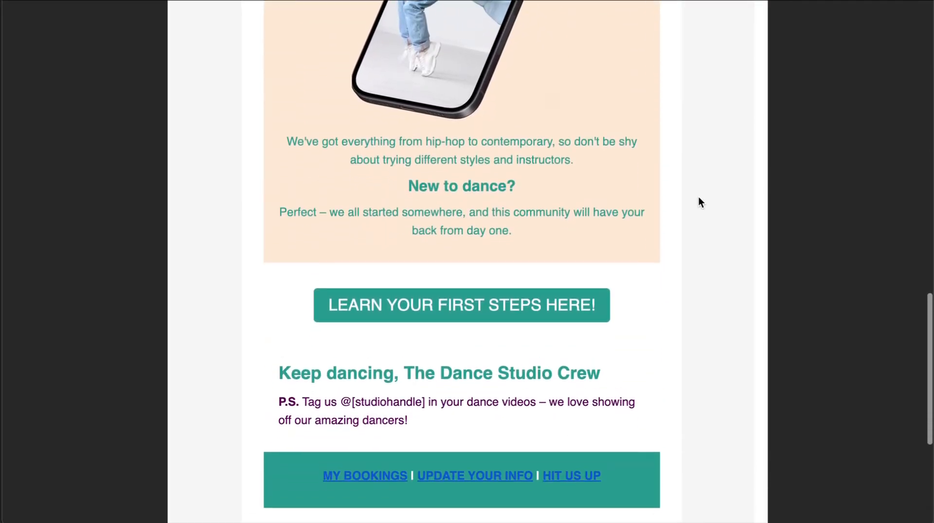
{"action": "scroll", "coordinate": [699, 200], "scroll_direction": "up", "scroll_amount": 2}
{"action": "scroll", "coordinate": [698, 198], "scroll_direction": "up", "scroll_amount": 5}
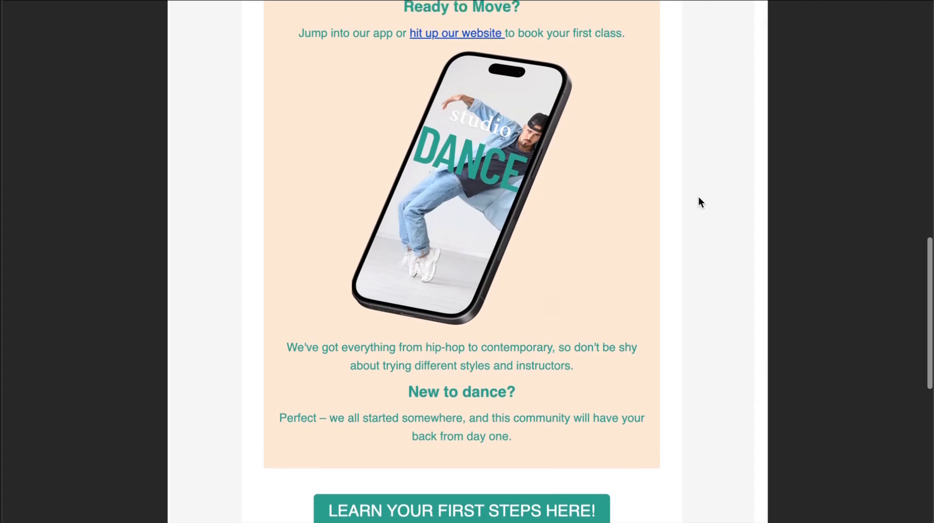
{"action": "scroll", "coordinate": [699, 200], "scroll_direction": "up", "scroll_amount": 8}
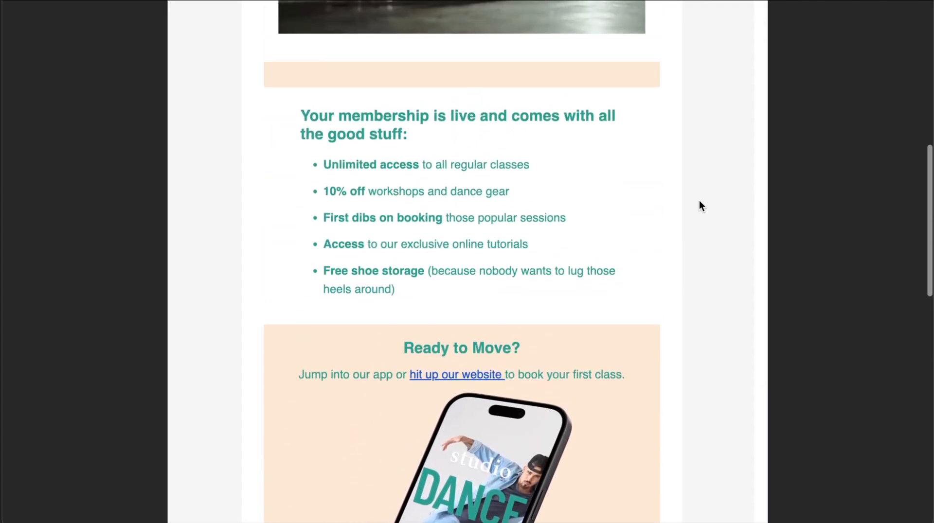
{"action": "scroll", "coordinate": [699, 201], "scroll_direction": "up", "scroll_amount": 6}
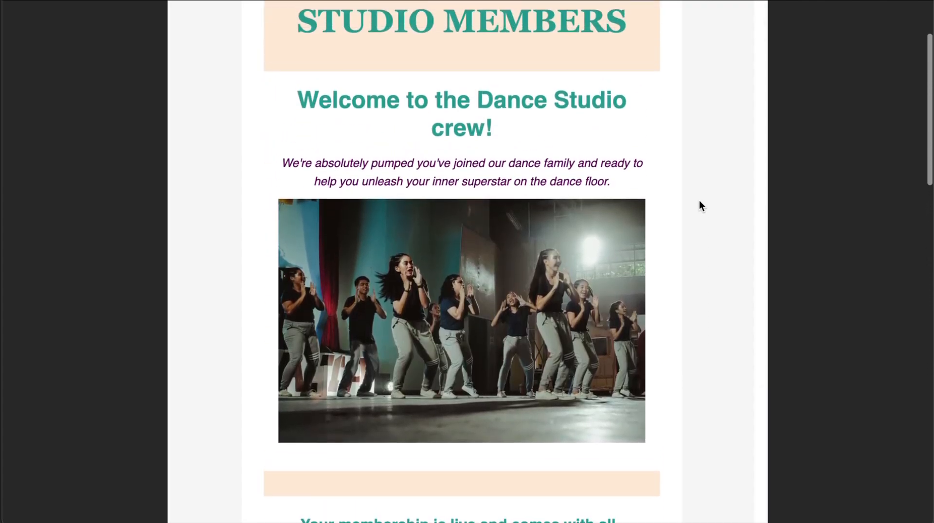
{"action": "scroll", "coordinate": [699, 201], "scroll_direction": "up", "scroll_amount": 2}
{"action": "scroll", "coordinate": [699, 200], "scroll_direction": "down", "scroll_amount": 2}
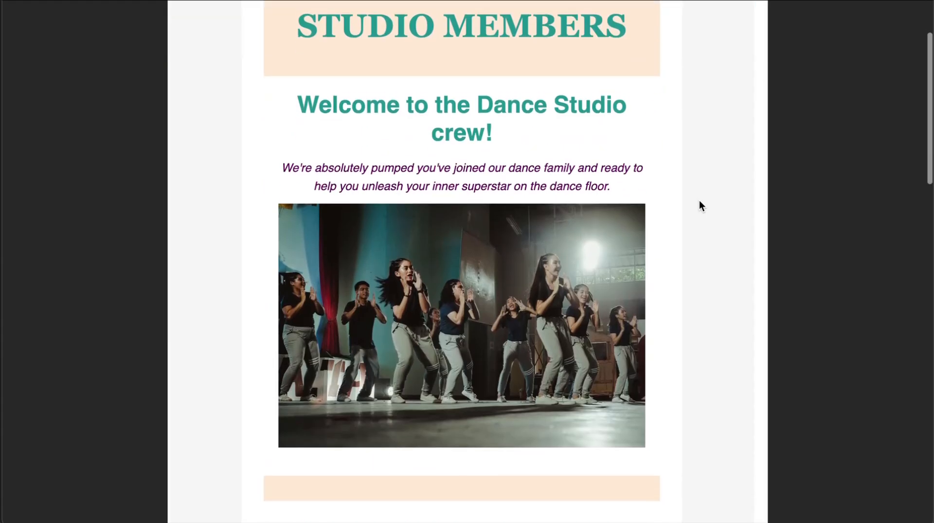
{"action": "scroll", "coordinate": [699, 201], "scroll_direction": "up", "scroll_amount": 1}
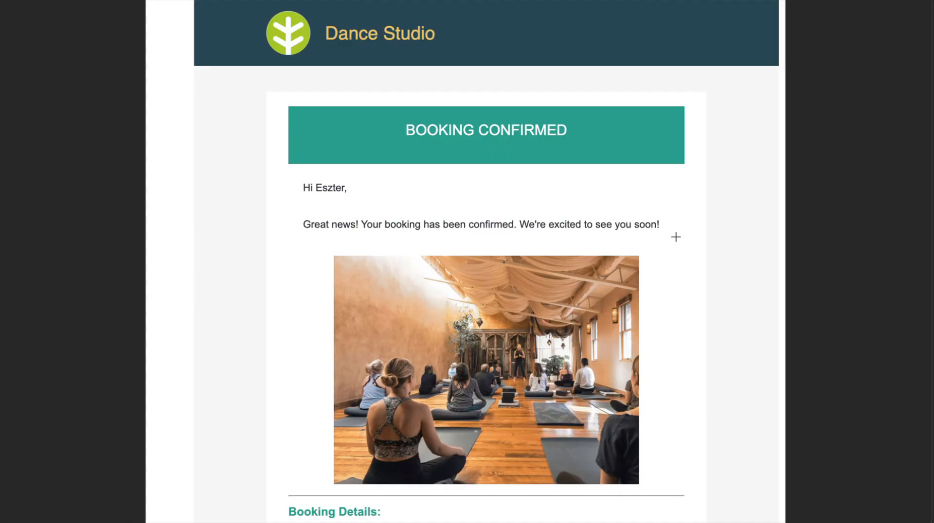
Examine the Booking Confirmed email, including the greeting, booking details, cancellation policy, help contacts, sign-off and footer.
{"action": "scroll", "coordinate": [676, 237], "scroll_direction": "down", "scroll_amount": 3}
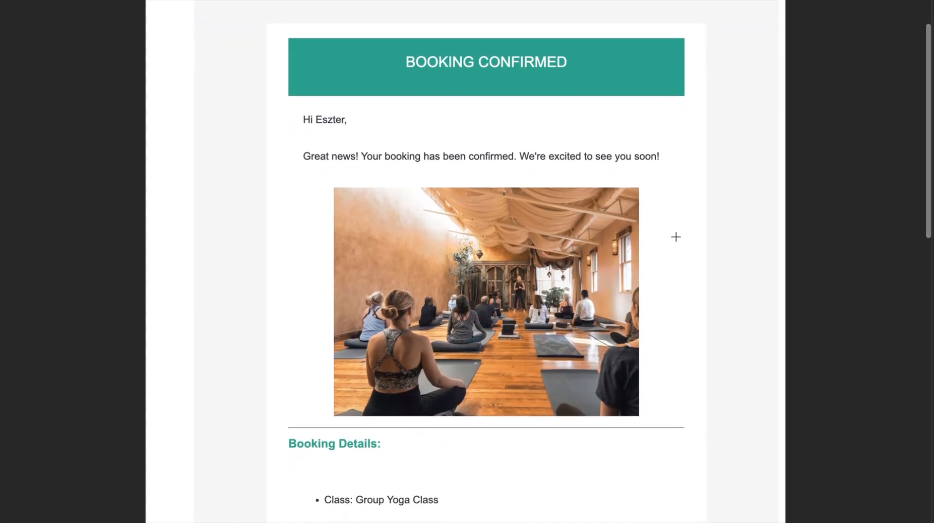
{"action": "scroll", "coordinate": [676, 237], "scroll_direction": "down", "scroll_amount": 10}
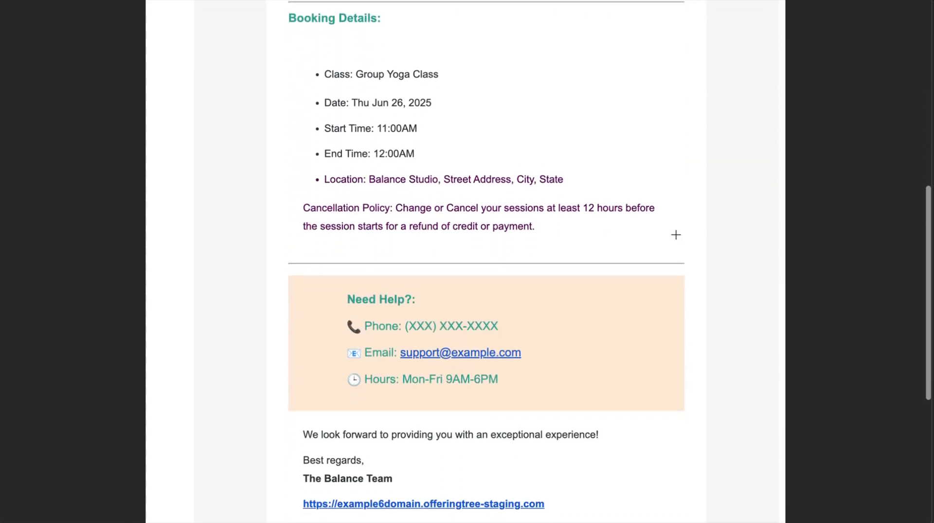
{"action": "scroll", "coordinate": [675, 235], "scroll_direction": "down", "scroll_amount": 3}
{"action": "scroll", "coordinate": [676, 235], "scroll_direction": "up", "scroll_amount": 8}
{"action": "scroll", "coordinate": [676, 235], "scroll_direction": "up", "scroll_amount": 5}
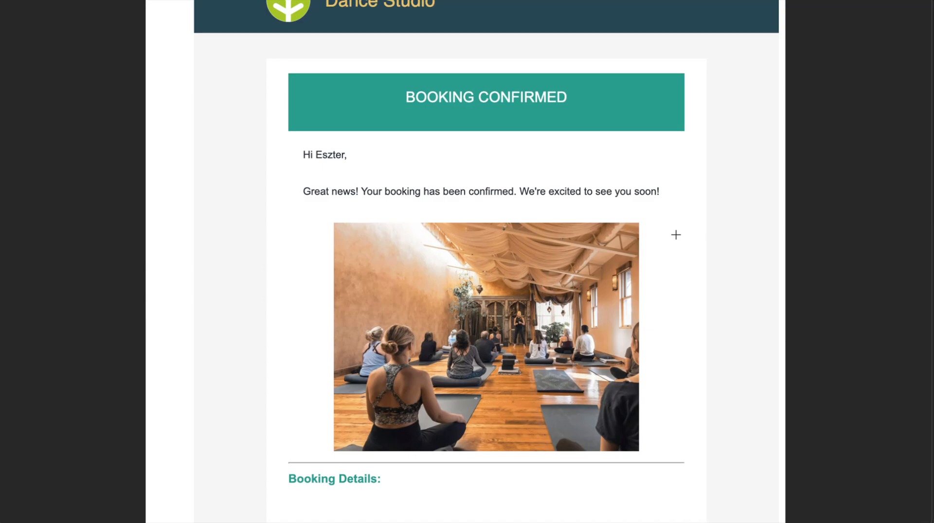
{"action": "scroll", "coordinate": [676, 235], "scroll_direction": "down", "scroll_amount": 5}
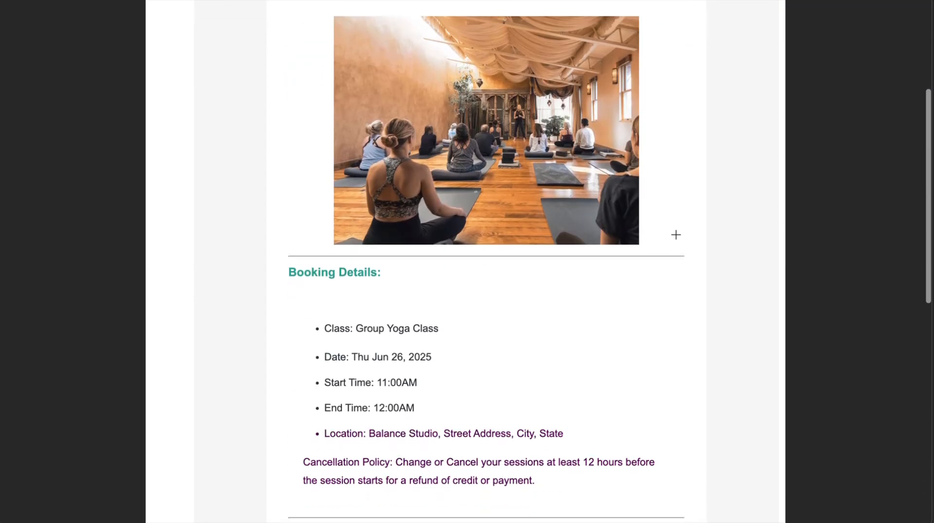
{"action": "scroll", "coordinate": [676, 235], "scroll_direction": "down", "scroll_amount": 2}
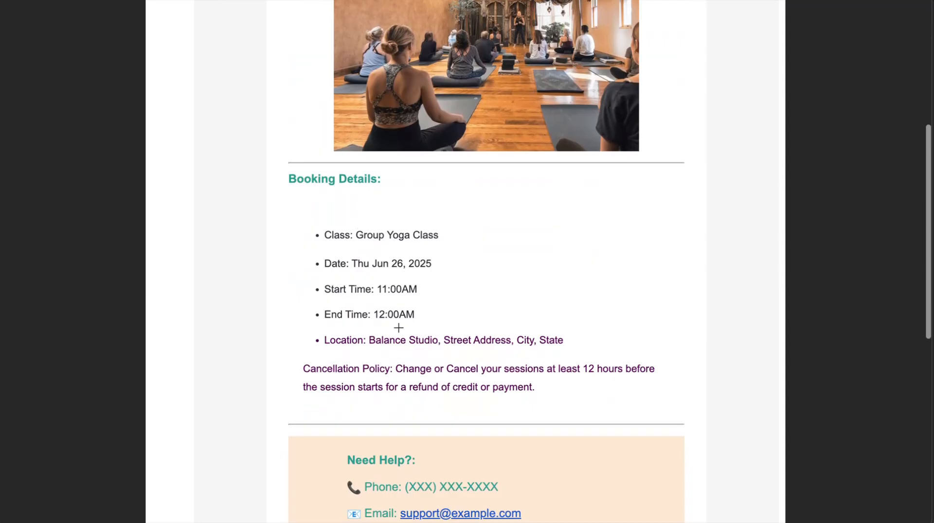
{"action": "mouse_move", "coordinate": [418, 260]}
{"action": "mouse_move", "coordinate": [385, 267]}
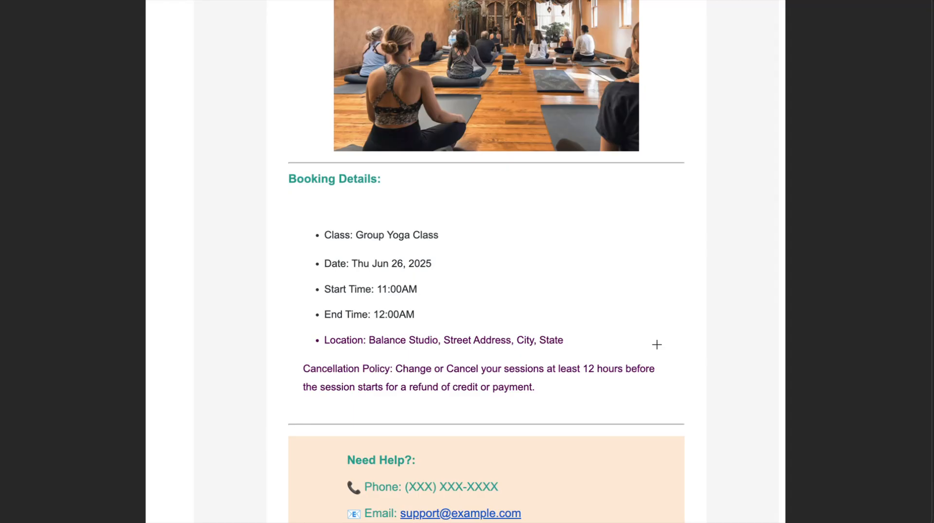
{"action": "scroll", "coordinate": [656, 344], "scroll_direction": "down", "scroll_amount": 4}
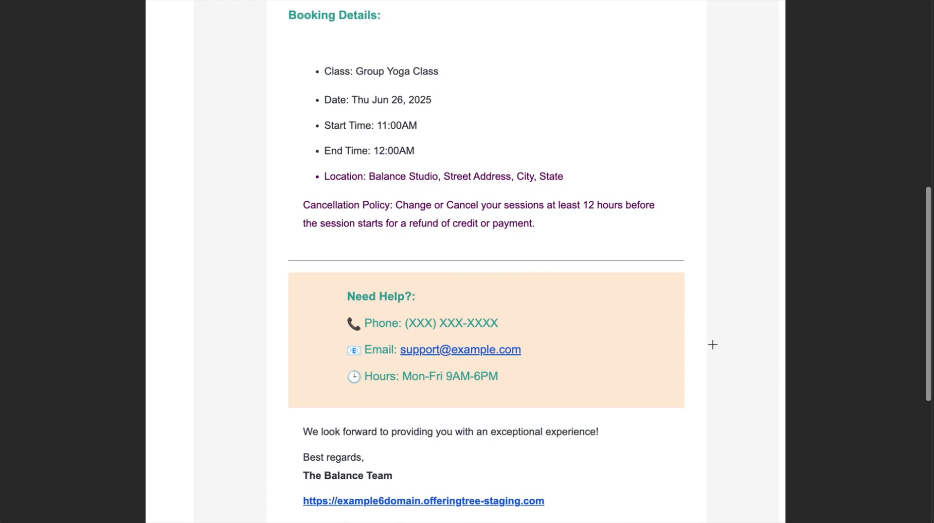
{"action": "scroll", "coordinate": [712, 344], "scroll_direction": "down", "scroll_amount": 2}
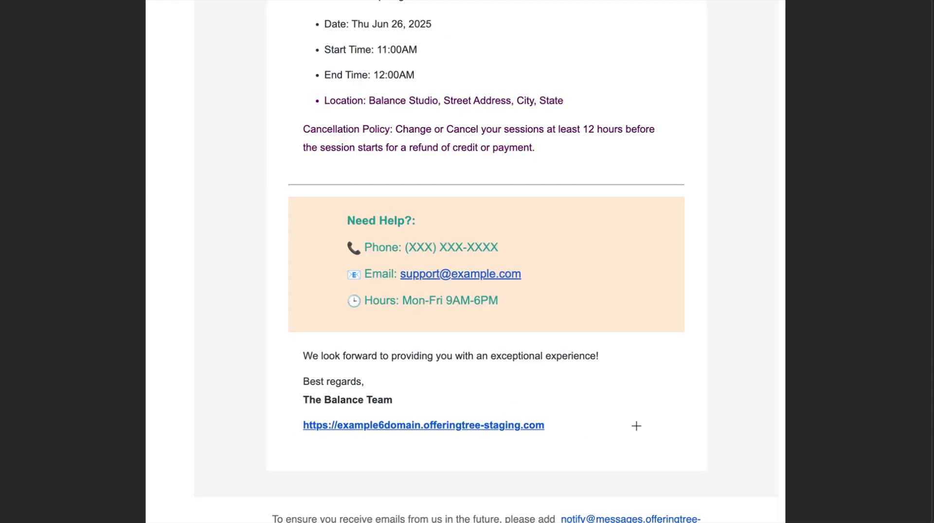
{"action": "scroll", "coordinate": [636, 426], "scroll_direction": "down", "scroll_amount": 5}
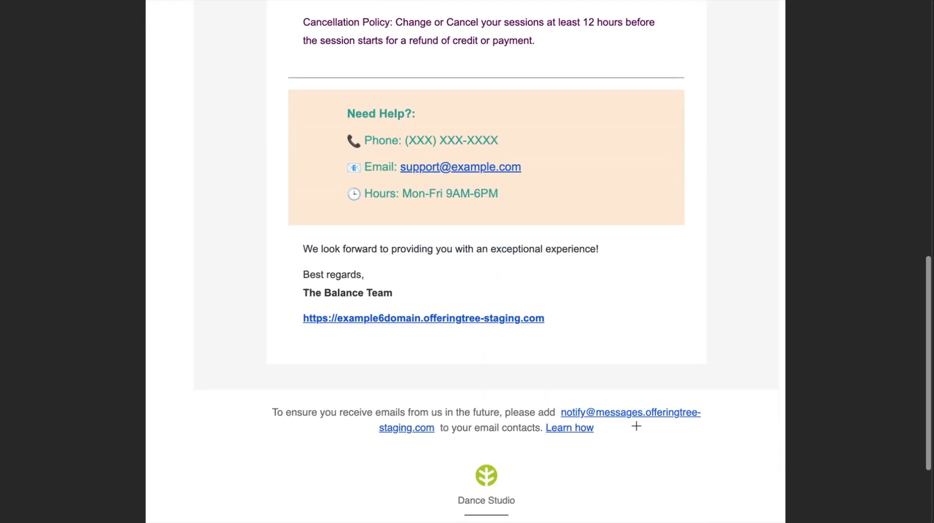
{"action": "scroll", "coordinate": [584, 436], "scroll_direction": "down", "scroll_amount": 2}
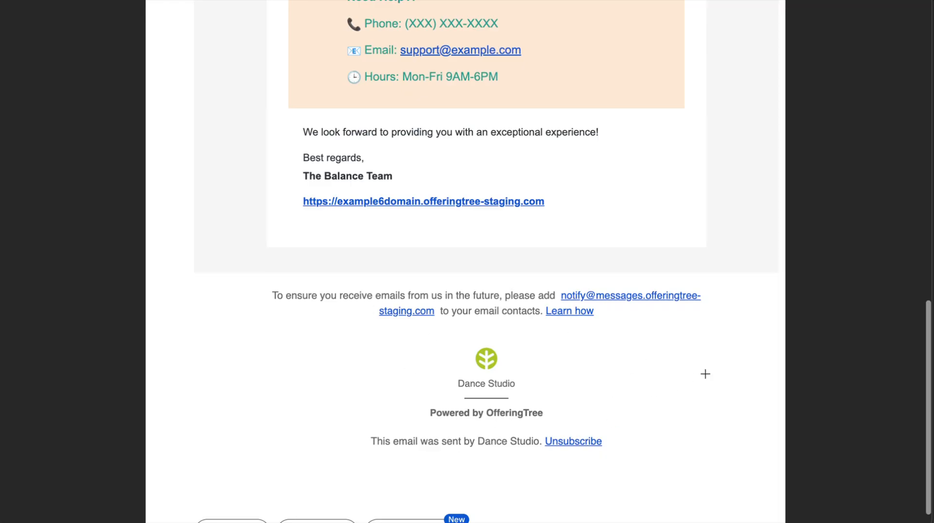
{"action": "scroll", "coordinate": [673, 181], "scroll_direction": "up", "scroll_amount": 4}
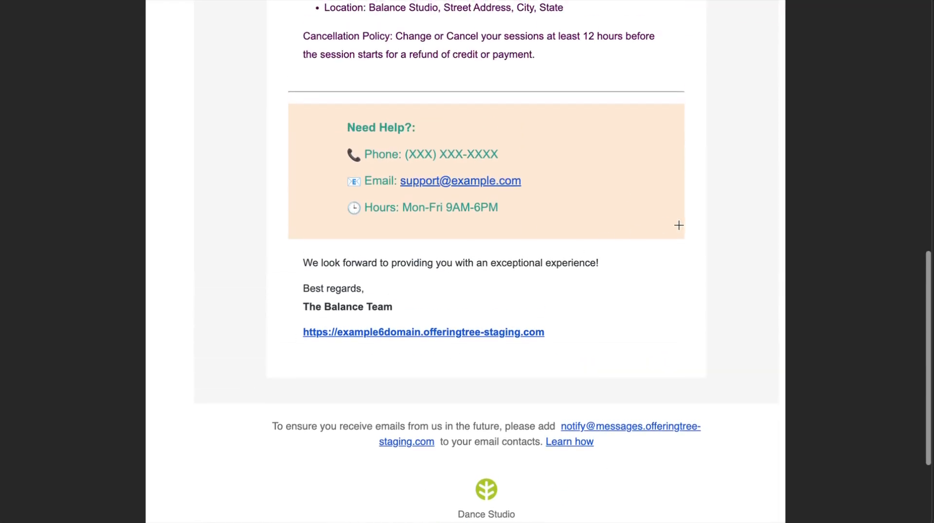
{"action": "scroll", "coordinate": [723, 178], "scroll_direction": "up", "scroll_amount": 12}
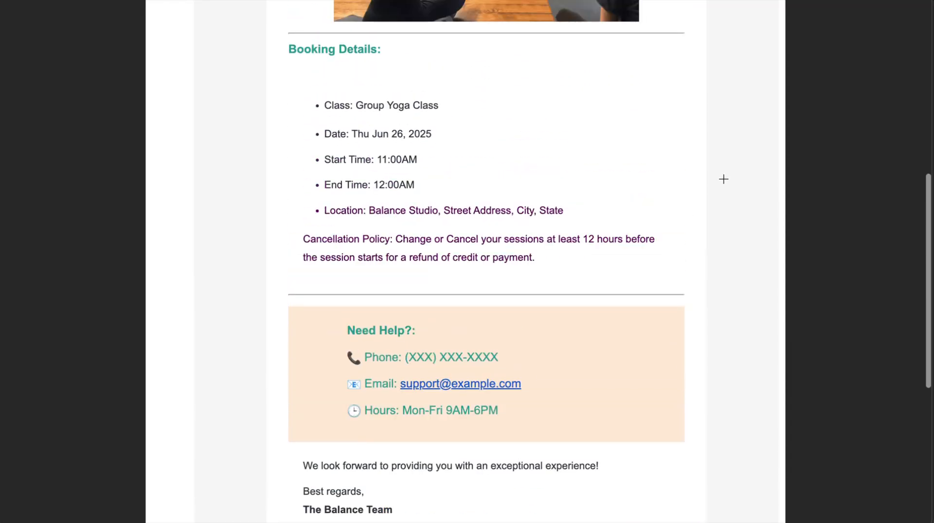
{"action": "scroll", "coordinate": [724, 179], "scroll_direction": "up", "scroll_amount": 3}
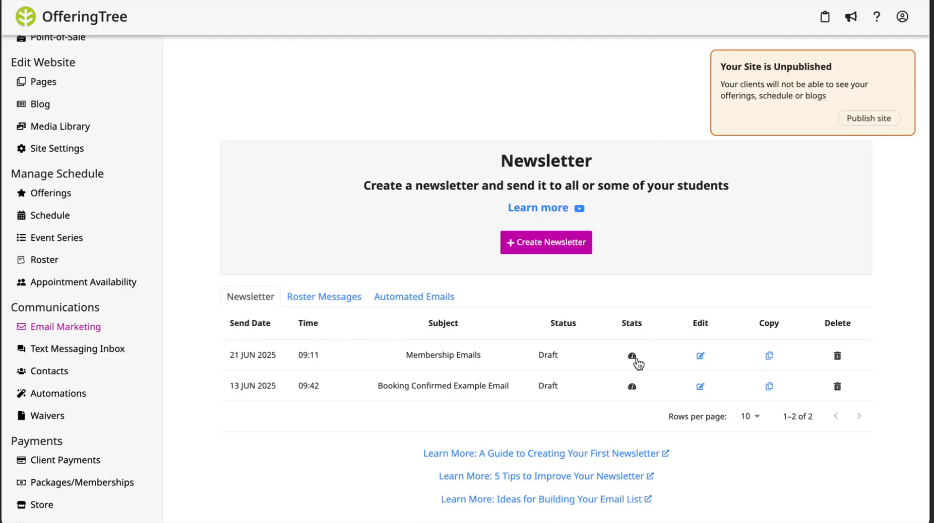
Create a copy of the Membership Emails newsletter draft and look through its recipient, scheduling, subject and body sections.
{"action": "left_click", "coordinate": [769, 357]}
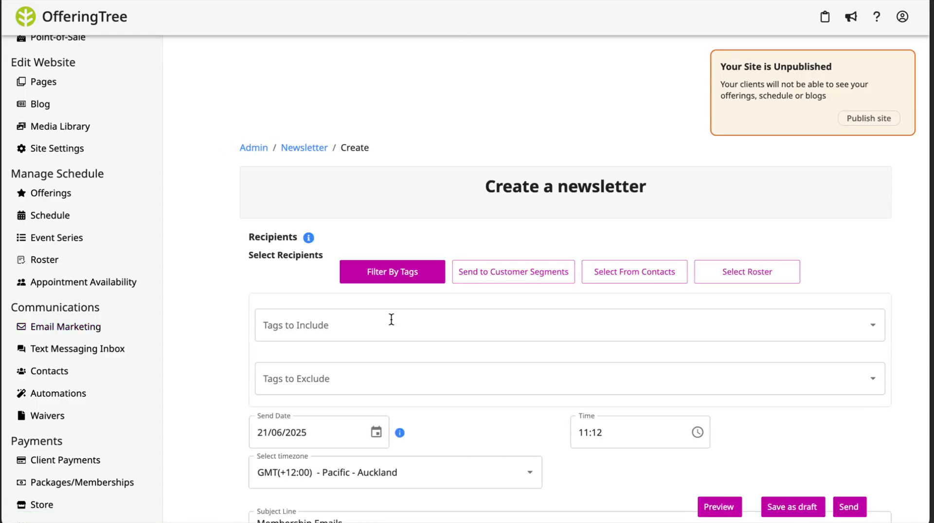
{"action": "scroll", "coordinate": [403, 324], "scroll_direction": "down", "scroll_amount": 3}
{"action": "scroll", "coordinate": [404, 323], "scroll_direction": "up", "scroll_amount": 1}
{"action": "scroll", "coordinate": [404, 323], "scroll_direction": "down", "scroll_amount": 7}
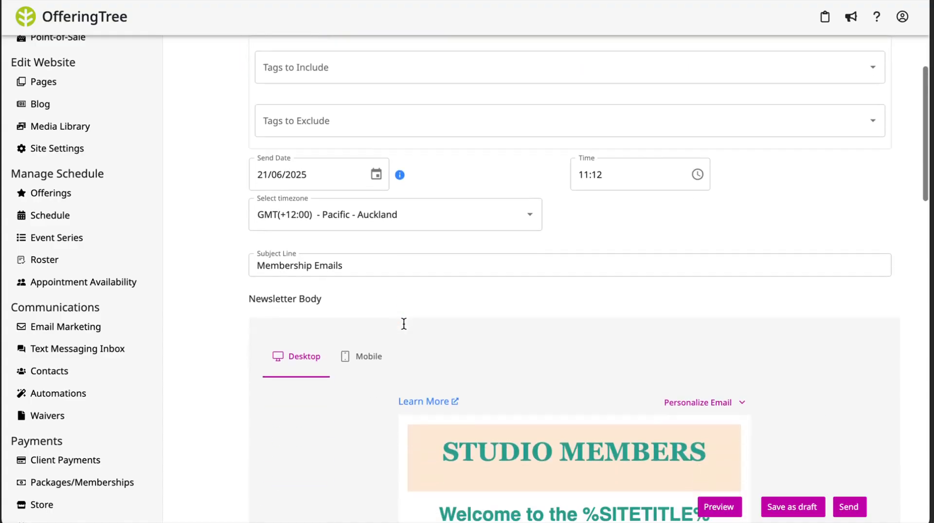
{"action": "scroll", "coordinate": [404, 323], "scroll_direction": "down", "scroll_amount": 3}
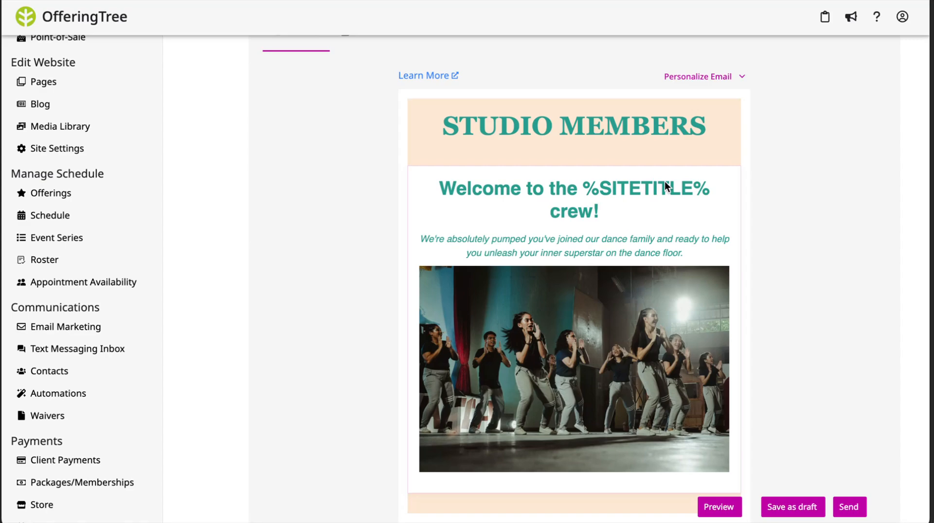
Expand the email personalization help above the newsletter body and search the merge tags for "title".
{"action": "scroll", "coordinate": [665, 185], "scroll_direction": "up", "scroll_amount": 3}
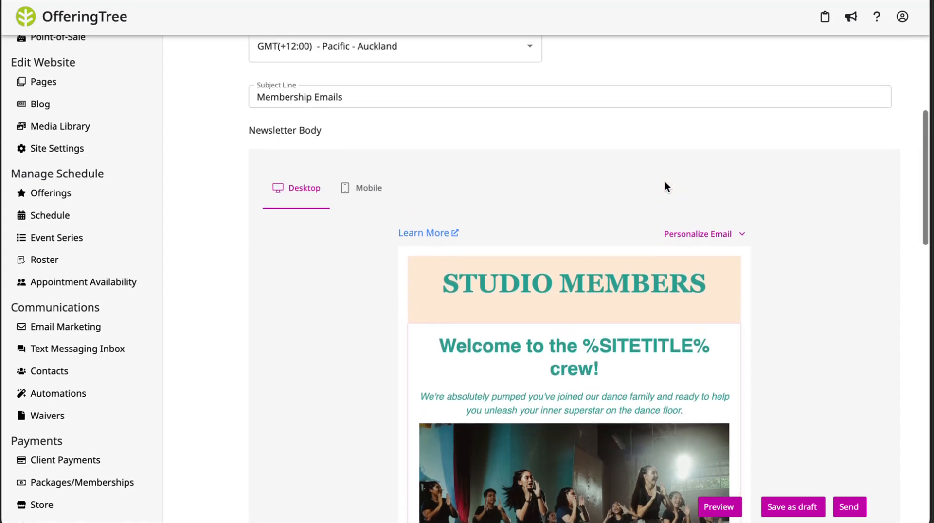
{"action": "scroll", "coordinate": [667, 187], "scroll_direction": "down", "scroll_amount": 1}
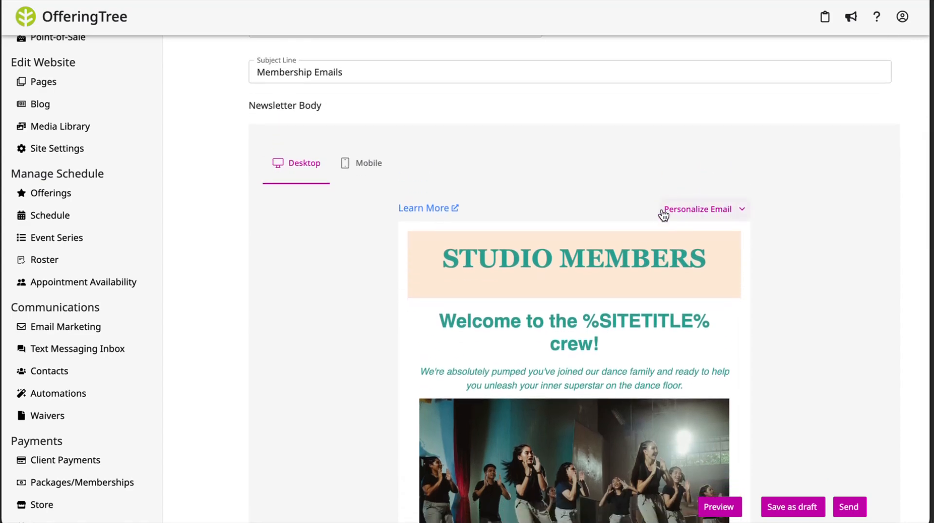
{"action": "left_click", "coordinate": [706, 215]}
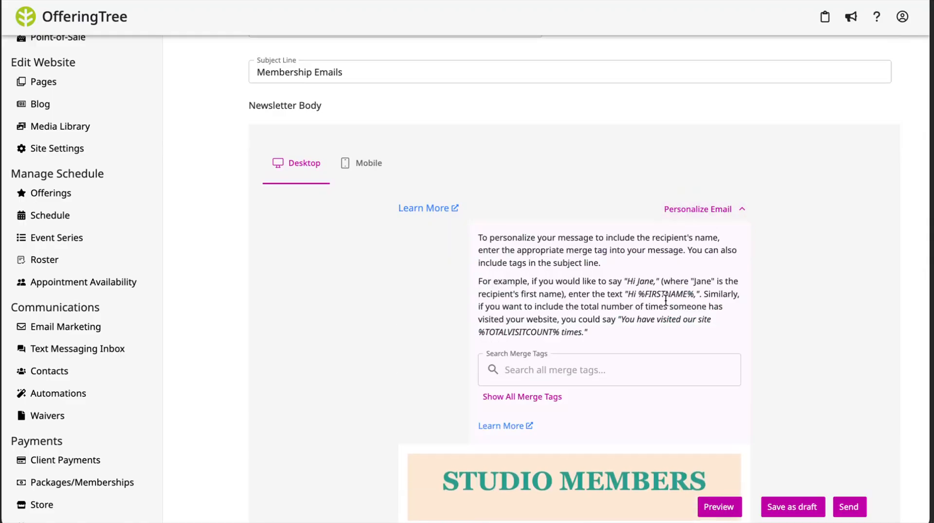
{"action": "left_click", "coordinate": [561, 377]}
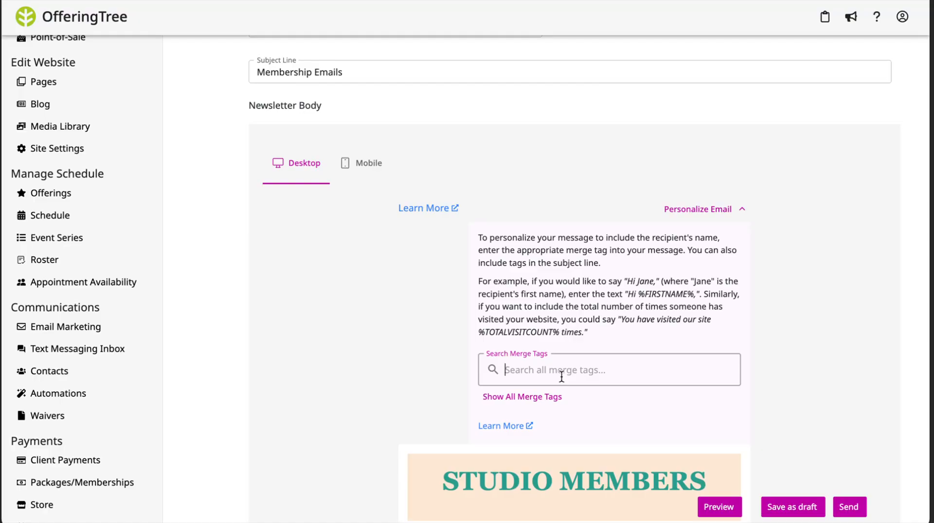
{"action": "scroll", "coordinate": [561, 377], "scroll_direction": "down", "scroll_amount": 1}
{"action": "type", "text": "title"}
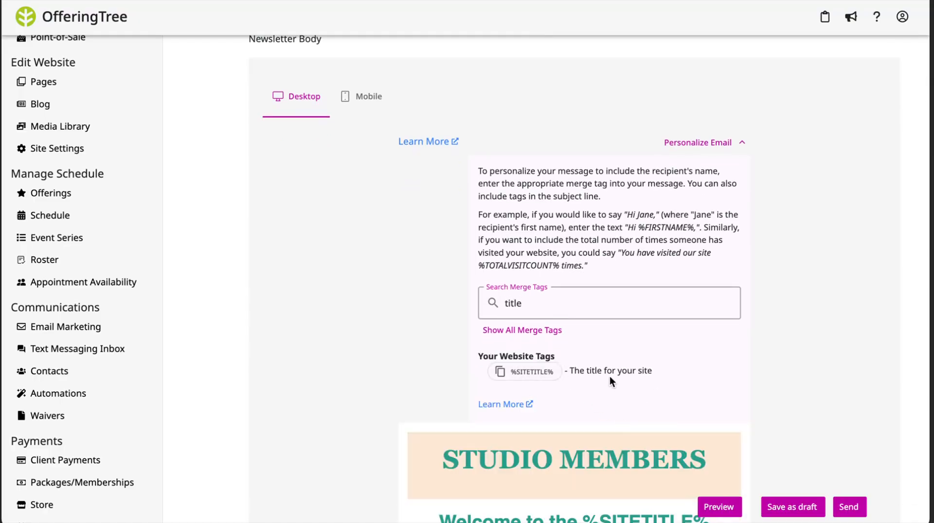
Search the merge tags for "name" and for "contact" to review the available tags.
{"action": "double_click", "coordinate": [517, 305]}
{"action": "type", "text": "name"}
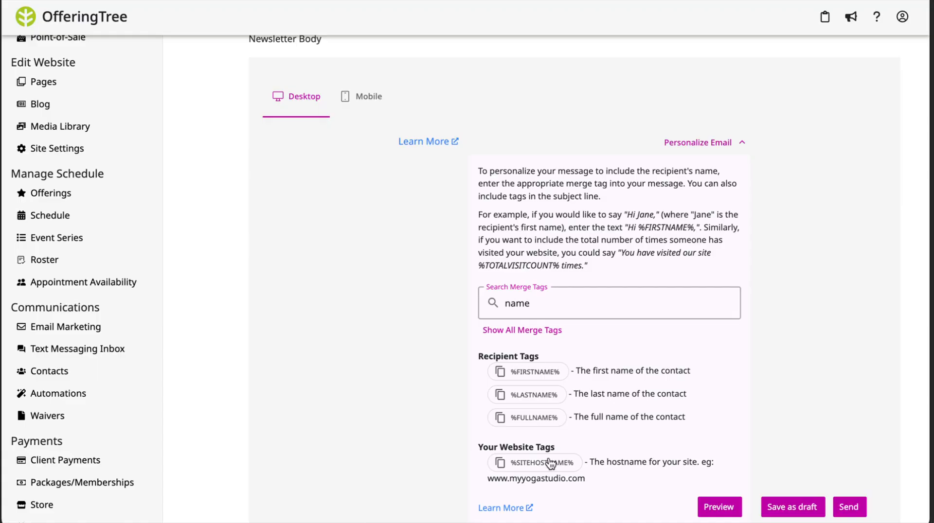
{"action": "double_click", "coordinate": [521, 309]}
{"action": "type", "text": "contact"}
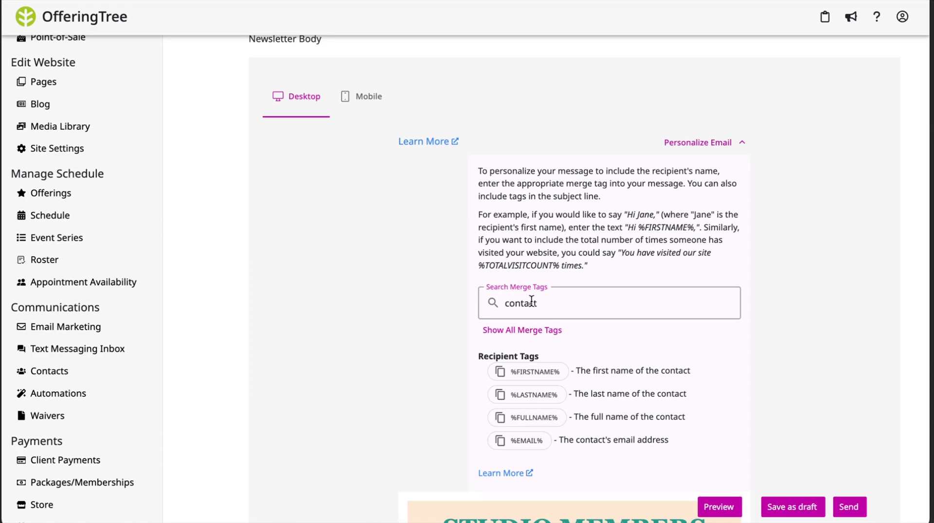
Show all merge tags to look through the full list, hide it again and collapse the email personalization help.
{"action": "left_click", "coordinate": [511, 332]}
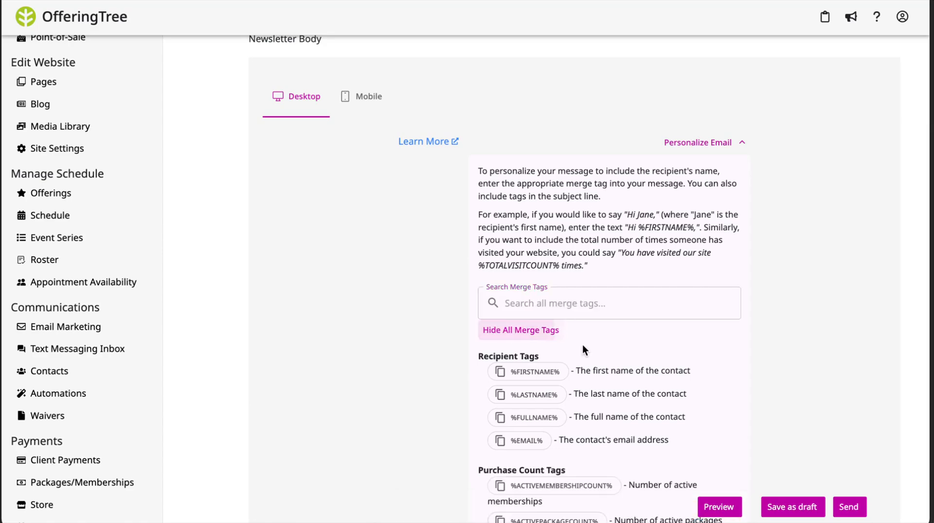
{"action": "scroll", "coordinate": [591, 354], "scroll_direction": "down", "scroll_amount": 20}
{"action": "scroll", "coordinate": [591, 354], "scroll_direction": "down", "scroll_amount": 8}
{"action": "scroll", "coordinate": [590, 354], "scroll_direction": "up", "scroll_amount": 20}
{"action": "scroll", "coordinate": [590, 354], "scroll_direction": "up", "scroll_amount": 5}
{"action": "left_click", "coordinate": [547, 358]}
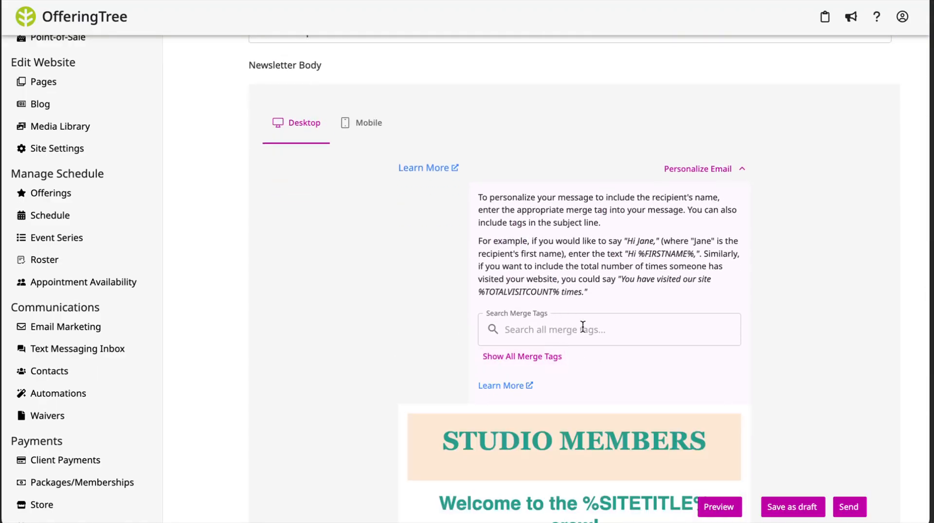
{"action": "scroll", "coordinate": [699, 322], "scroll_direction": "down", "scroll_amount": 3}
{"action": "scroll", "coordinate": [701, 318], "scroll_direction": "up", "scroll_amount": 1}
{"action": "left_click", "coordinate": [740, 92]}
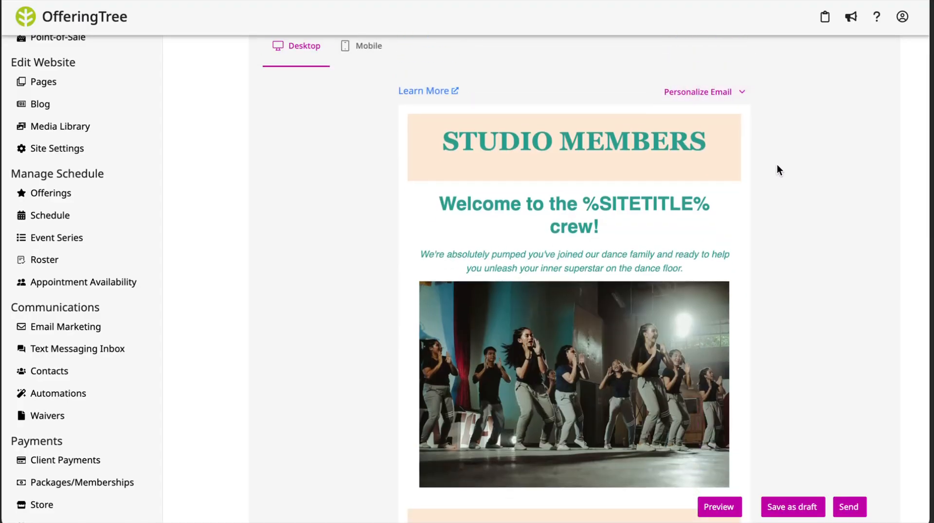
Look through the newsletter body's blocks, from the Studio Members heading and welcome section to the button and footer.
{"action": "scroll", "coordinate": [777, 168], "scroll_direction": "down", "scroll_amount": 5}
{"action": "scroll", "coordinate": [615, 156], "scroll_direction": "up", "scroll_amount": 5}
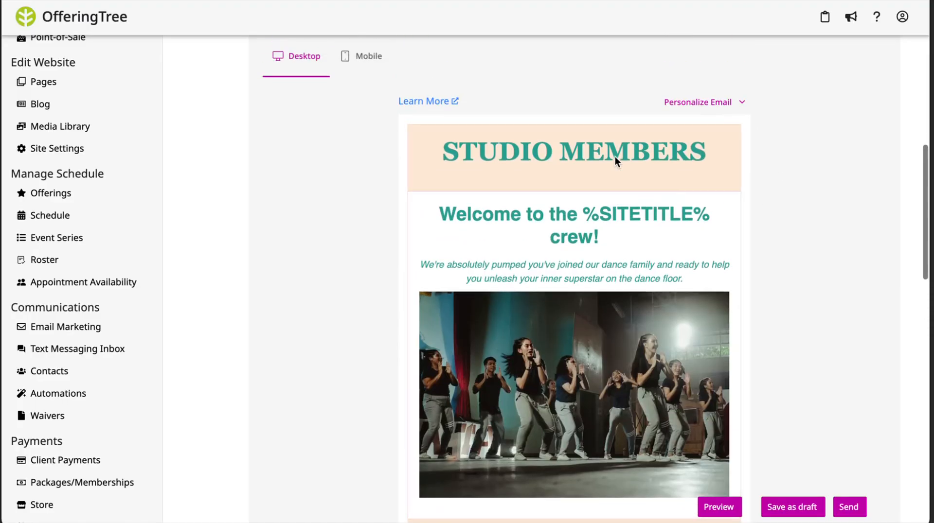
{"action": "mouse_move", "coordinate": [567, 166]}
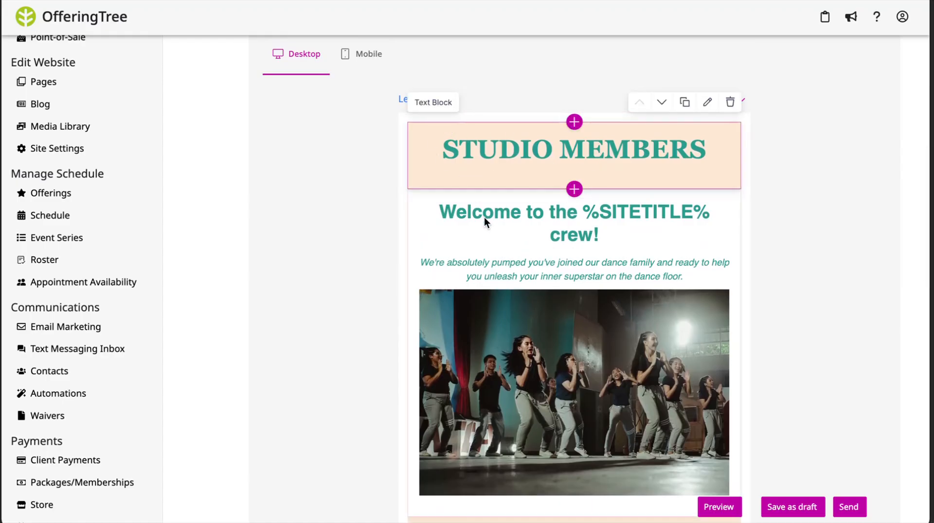
{"action": "scroll", "coordinate": [483, 217], "scroll_direction": "down", "scroll_amount": 5}
{"action": "scroll", "coordinate": [483, 217], "scroll_direction": "down", "scroll_amount": 6}
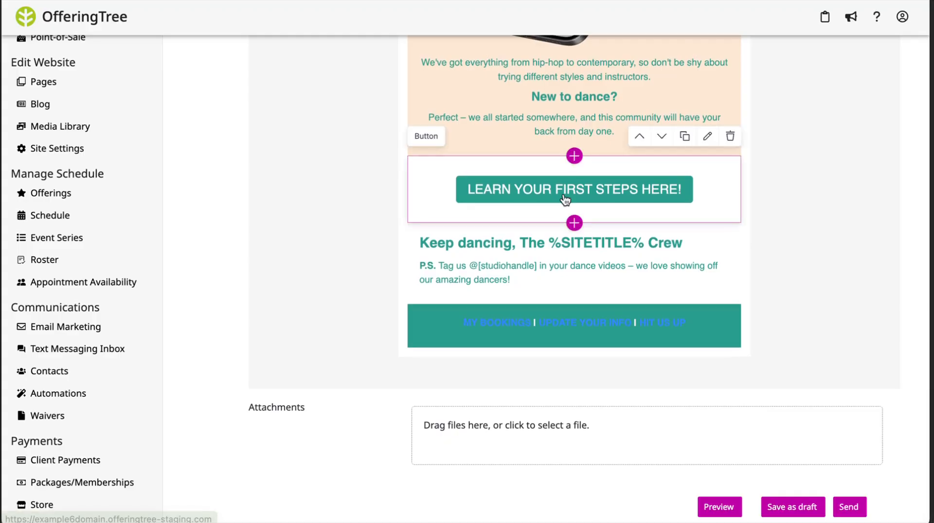
{"action": "scroll", "coordinate": [565, 200], "scroll_direction": "up", "scroll_amount": 8}
{"action": "scroll", "coordinate": [565, 199], "scroll_direction": "up", "scroll_amount": 8}
{"action": "scroll", "coordinate": [564, 193], "scroll_direction": "down", "scroll_amount": 2}
{"action": "mouse_move", "coordinate": [547, 274]}
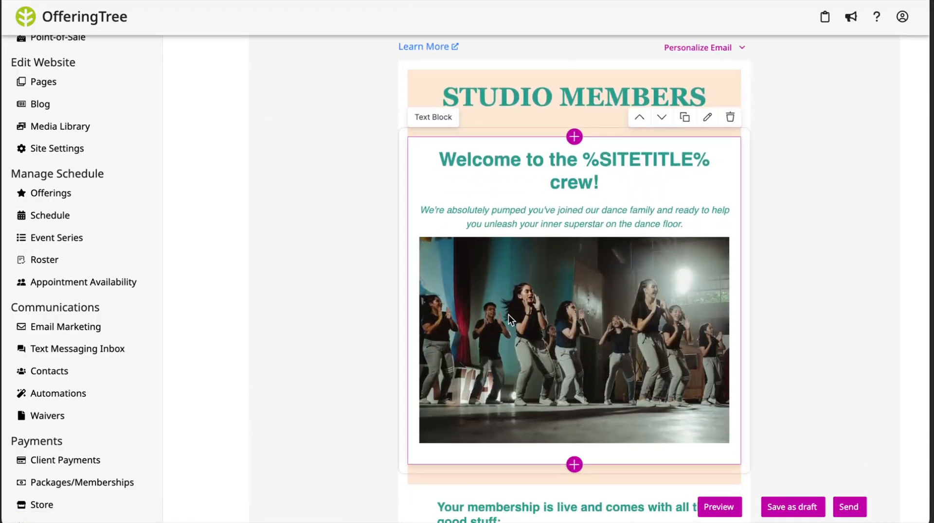
{"action": "scroll", "coordinate": [591, 305], "scroll_direction": "down", "scroll_amount": 10}
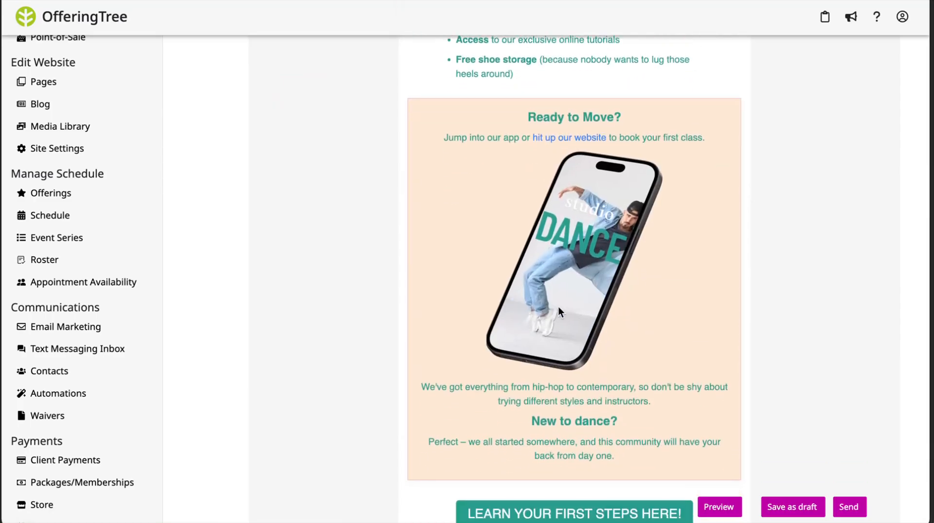
{"action": "mouse_move", "coordinate": [558, 306]}
{"action": "left_click", "coordinate": [574, 96]}
{"action": "scroll", "coordinate": [695, 238], "scroll_direction": "up", "scroll_amount": 15}
{"action": "scroll", "coordinate": [664, 229], "scroll_direction": "up", "scroll_amount": 2}
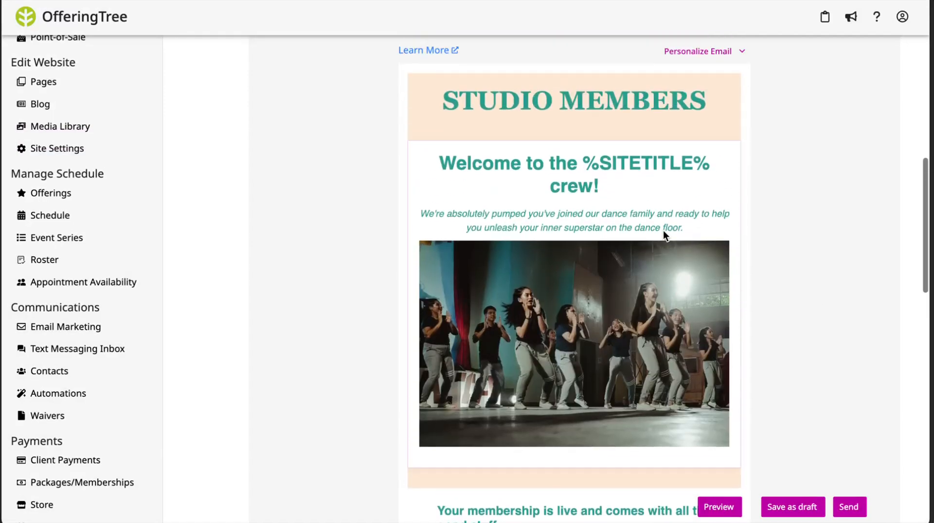
Examine the Studio Members heading block's text style settings, including the available fonts, and close the settings without changes.
{"action": "left_click", "coordinate": [648, 107]}
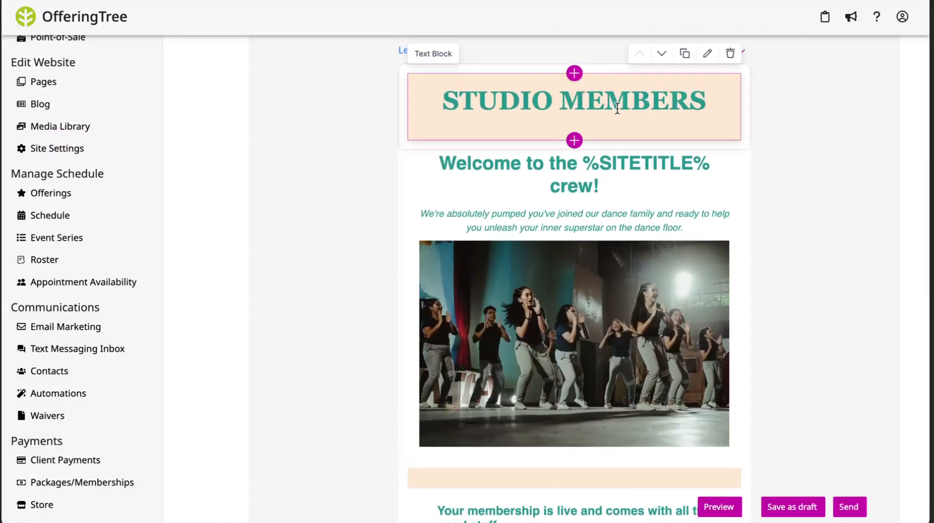
{"action": "left_click", "coordinate": [706, 55]}
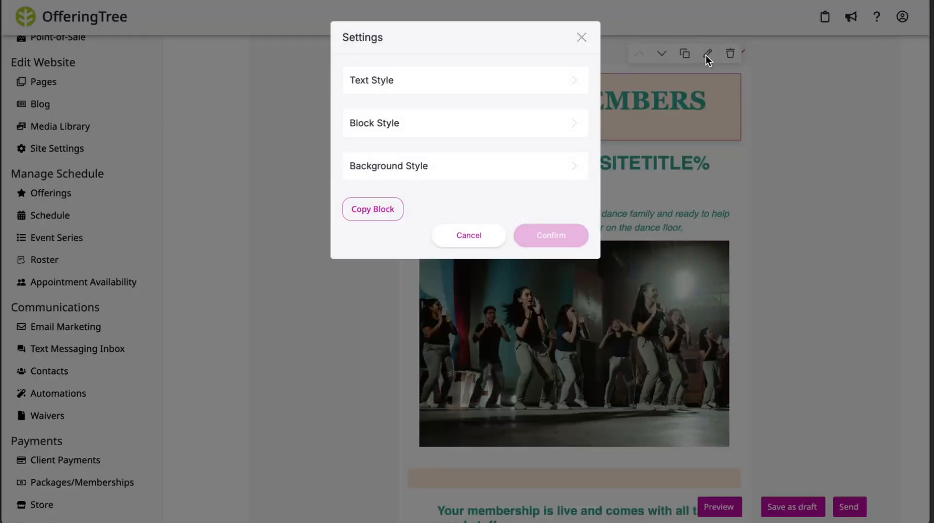
{"action": "left_click", "coordinate": [461, 85]}
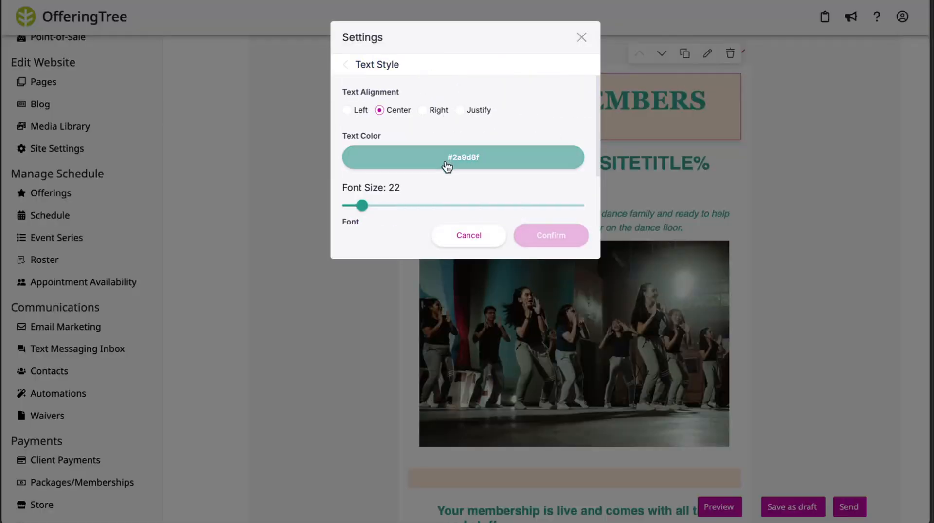
{"action": "scroll", "coordinate": [444, 160], "scroll_direction": "down", "scroll_amount": 2}
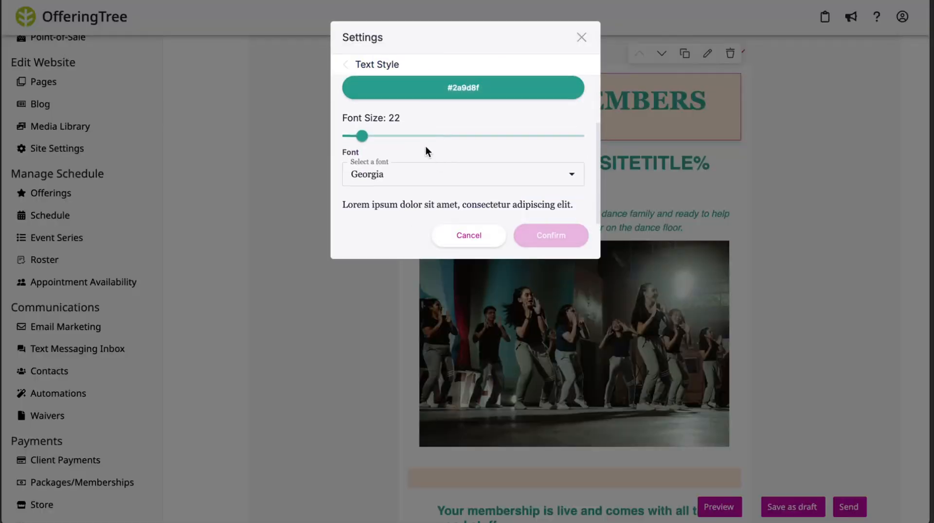
{"action": "left_click", "coordinate": [572, 174]}
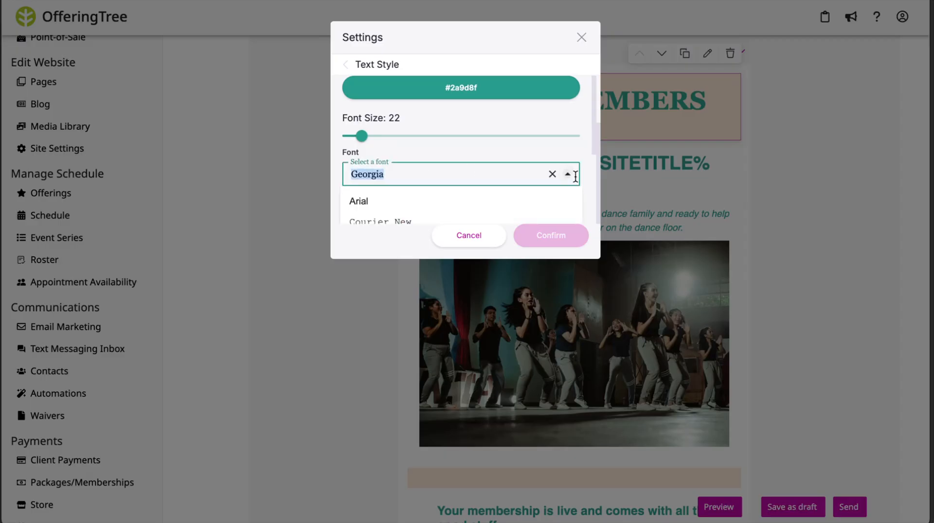
{"action": "scroll", "coordinate": [509, 187], "scroll_direction": "down", "scroll_amount": 3}
{"action": "scroll", "coordinate": [509, 192], "scroll_direction": "up", "scroll_amount": 5}
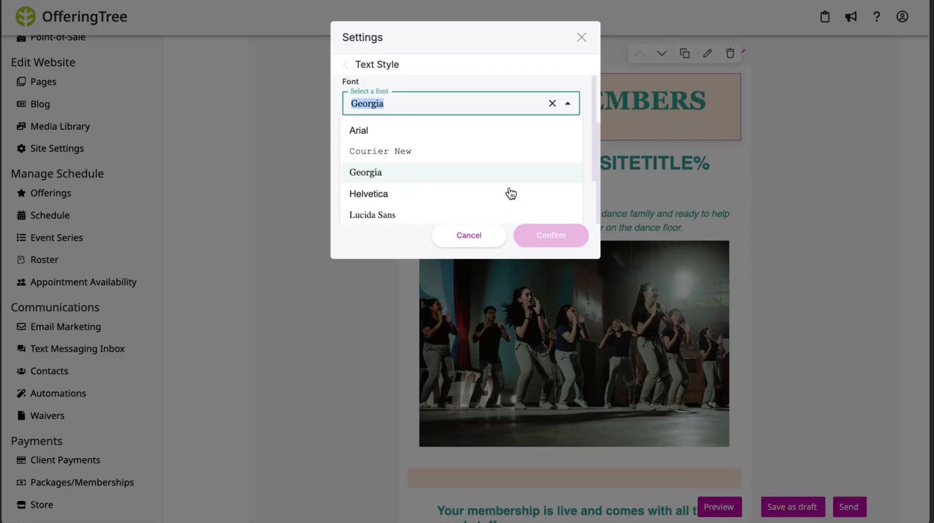
{"action": "left_click", "coordinate": [569, 180]}
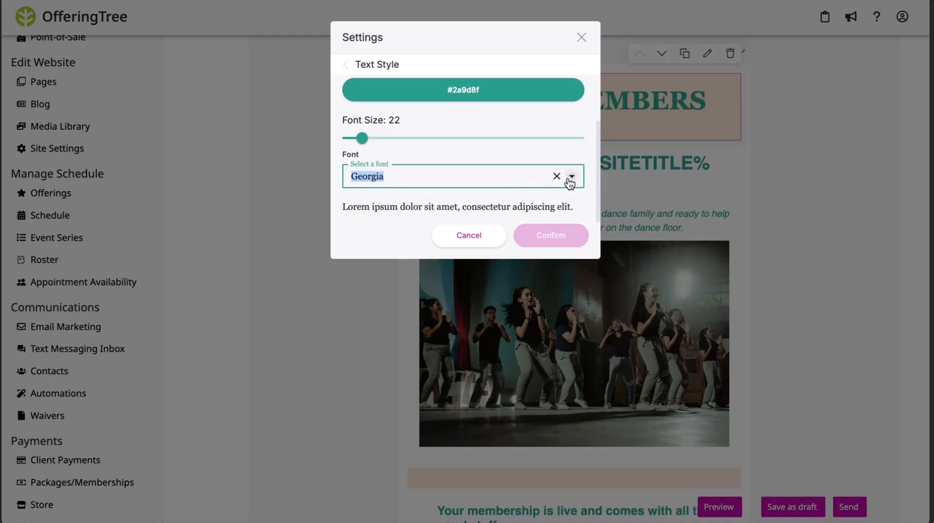
{"action": "left_click", "coordinate": [586, 147]}
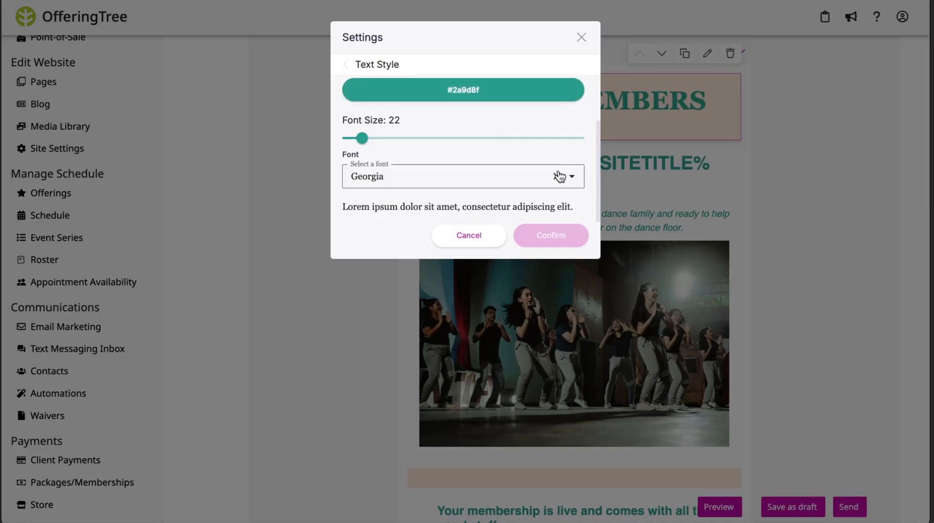
{"action": "left_click", "coordinate": [345, 67]}
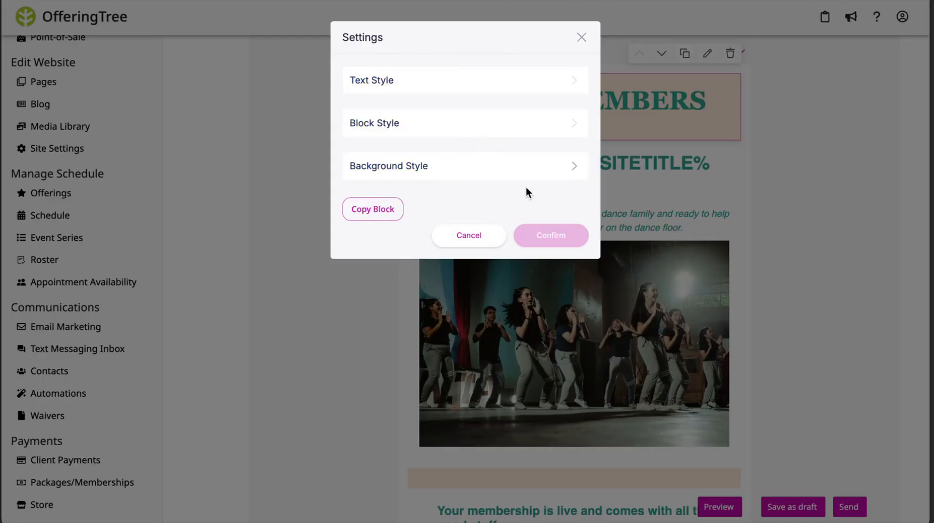
{"action": "left_click", "coordinate": [485, 243]}
Make the membership benefits text block editable to view its formatting tools, and leave it without changing the text.
{"action": "scroll", "coordinate": [602, 258], "scroll_direction": "down", "scroll_amount": 9}
{"action": "scroll", "coordinate": [602, 258], "scroll_direction": "up", "scroll_amount": 1}
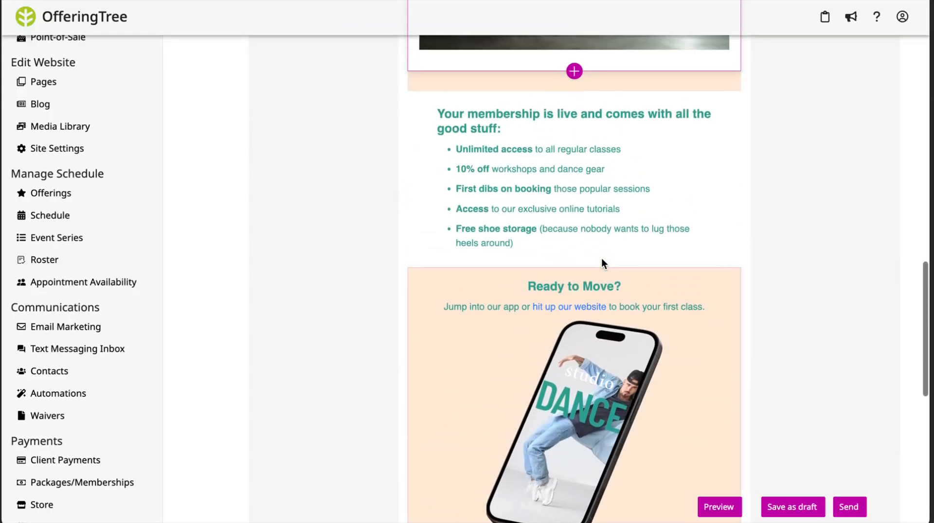
{"action": "scroll", "coordinate": [448, 175], "scroll_direction": "up", "scroll_amount": 5}
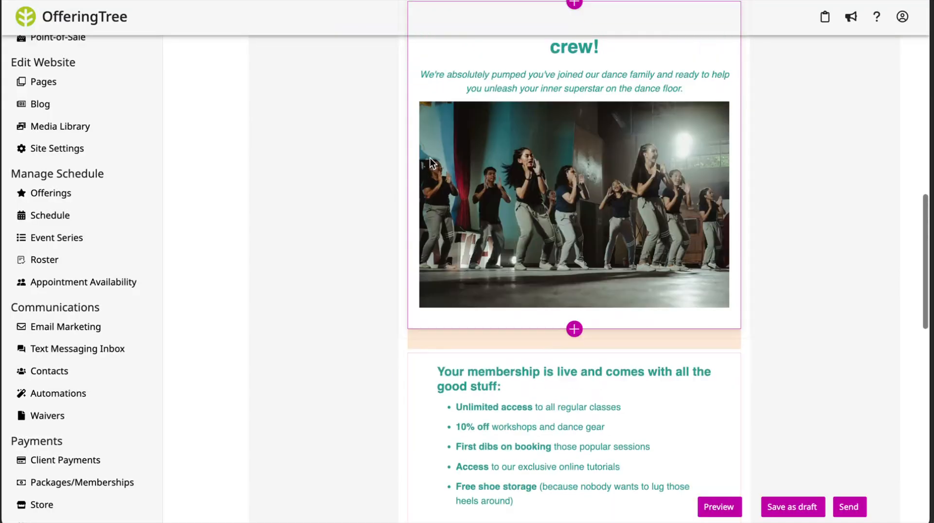
{"action": "scroll", "coordinate": [430, 158], "scroll_direction": "up", "scroll_amount": 2}
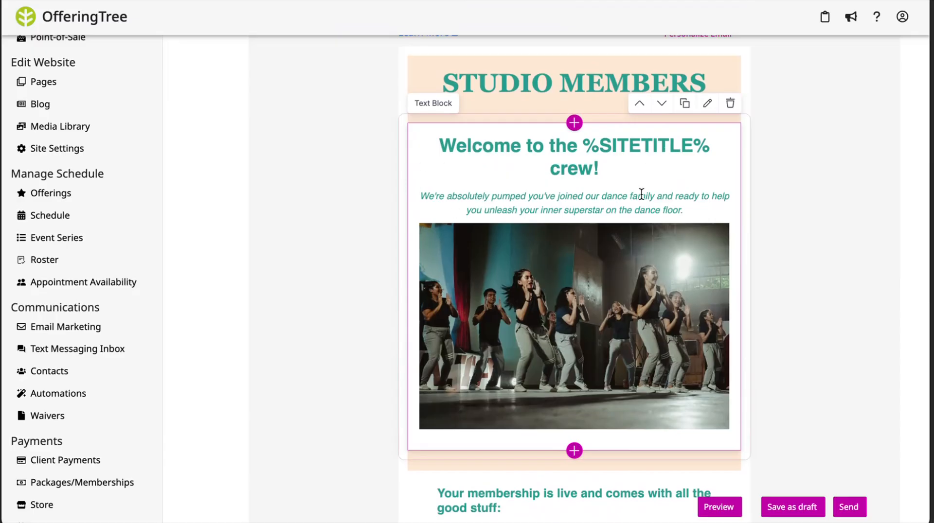
{"action": "scroll", "coordinate": [641, 194], "scroll_direction": "down", "scroll_amount": 5}
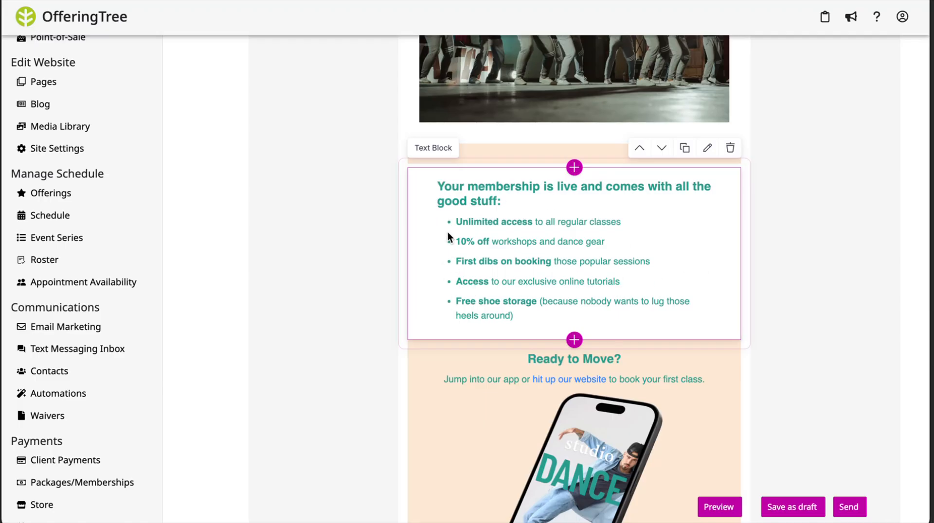
{"action": "left_click", "coordinate": [416, 217]}
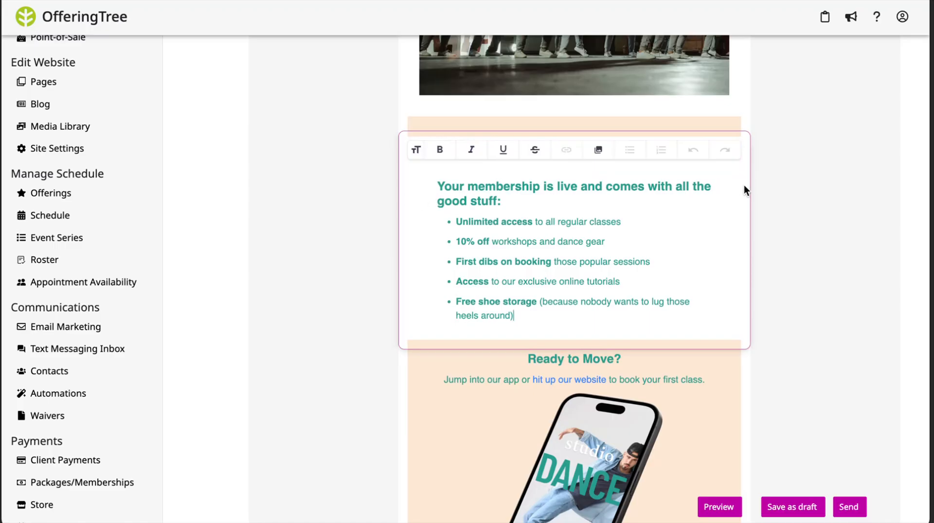
{"action": "scroll", "coordinate": [547, 377], "scroll_direction": "down", "scroll_amount": 1}
{"action": "scroll", "coordinate": [657, 243], "scroll_direction": "up", "scroll_amount": 1}
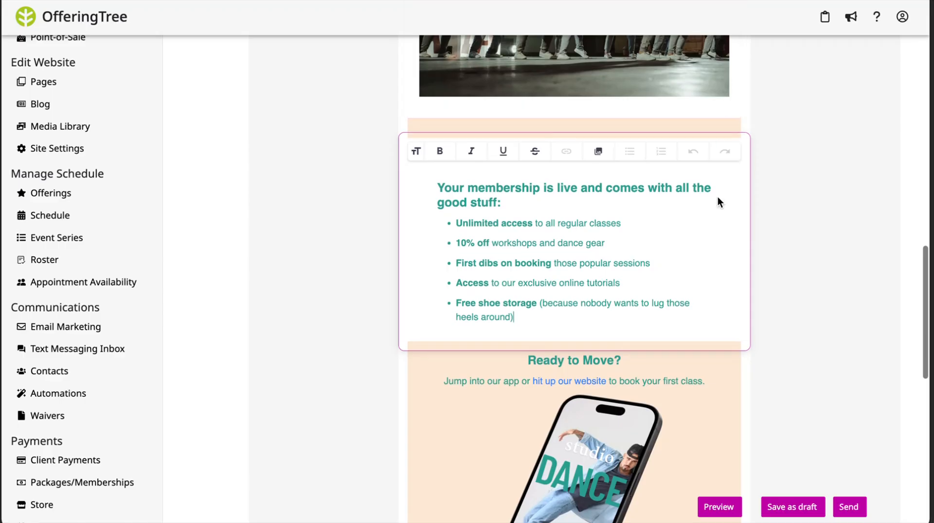
{"action": "left_click", "coordinate": [777, 154]}
{"action": "mouse_move", "coordinate": [698, 183]}
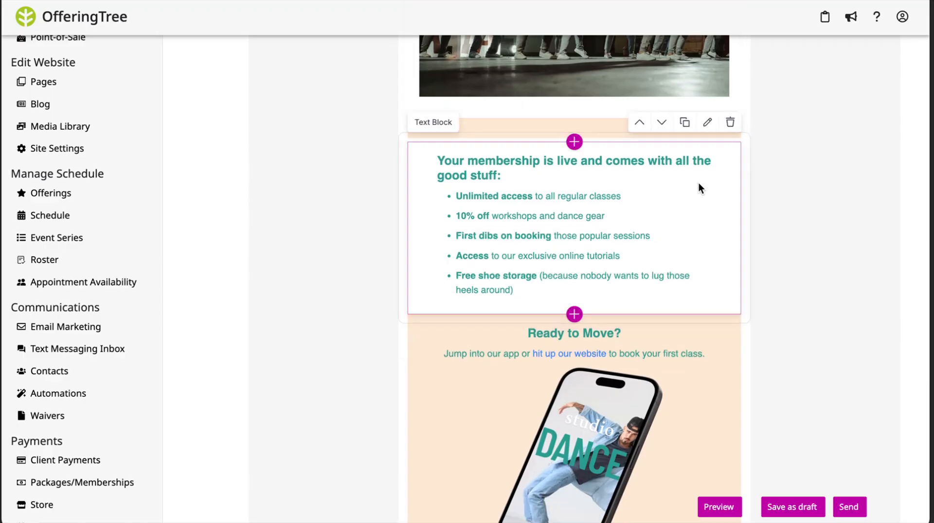
Clear the right and left padding in the membership benefits text block's advanced padding settings and apply the change.
{"action": "left_click", "coordinate": [707, 123]}
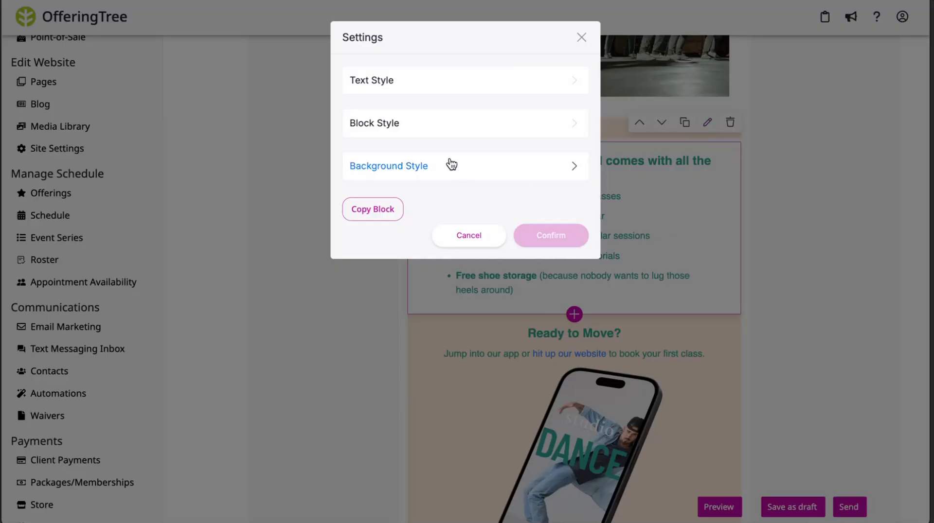
{"action": "left_click", "coordinate": [447, 131]}
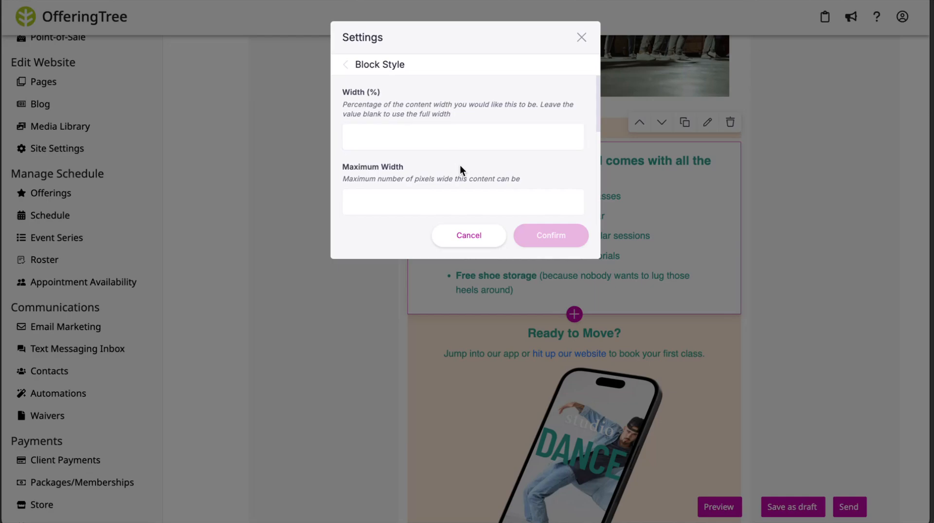
{"action": "scroll", "coordinate": [460, 167], "scroll_direction": "down", "scroll_amount": 5}
{"action": "scroll", "coordinate": [460, 165], "scroll_direction": "down", "scroll_amount": 1}
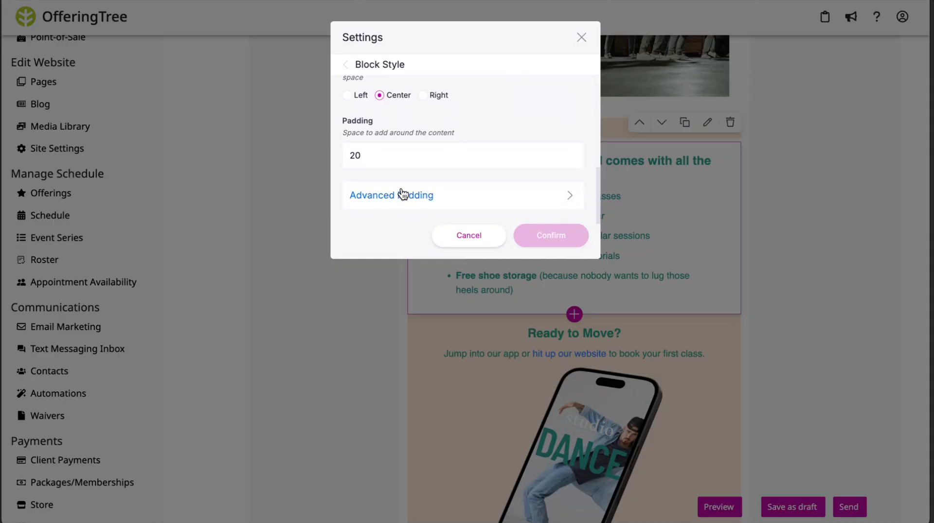
{"action": "left_click", "coordinate": [415, 199]}
{"action": "scroll", "coordinate": [436, 162], "scroll_direction": "down", "scroll_amount": 3}
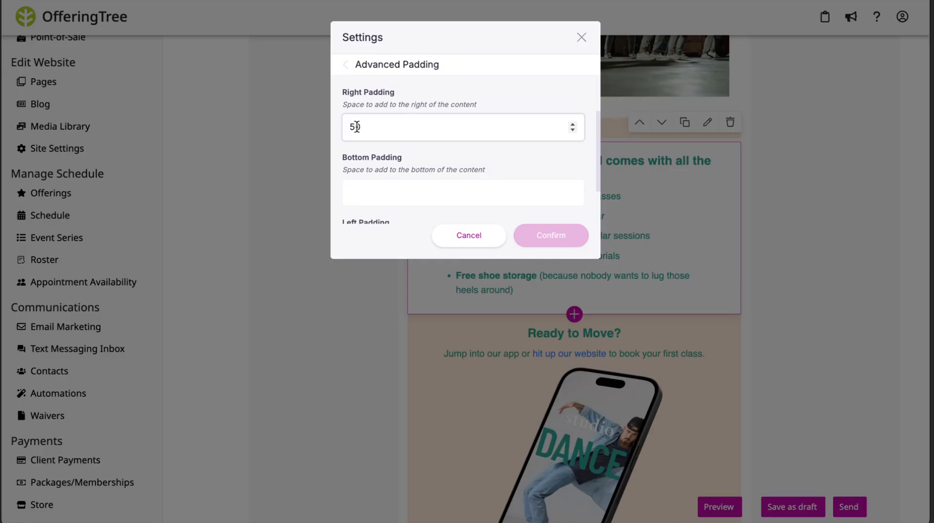
{"action": "scroll", "coordinate": [396, 172], "scroll_direction": "down", "scroll_amount": 2}
{"action": "scroll", "coordinate": [394, 197], "scroll_direction": "up", "scroll_amount": 2}
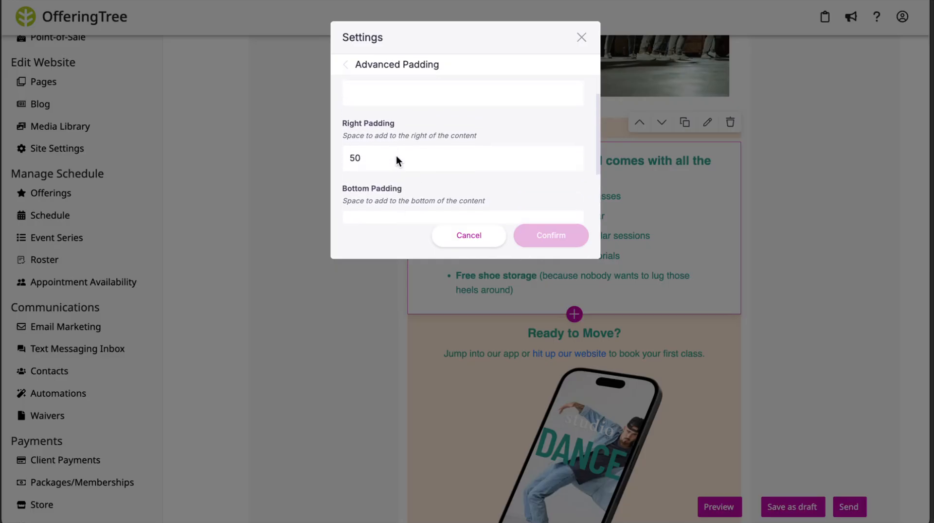
{"action": "left_click_drag", "start_coordinate": [371, 156], "coordinate": [317, 156]}
{"action": "key", "text": "BackSpace"}
{"action": "scroll", "coordinate": [375, 173], "scroll_direction": "down", "scroll_amount": 2}
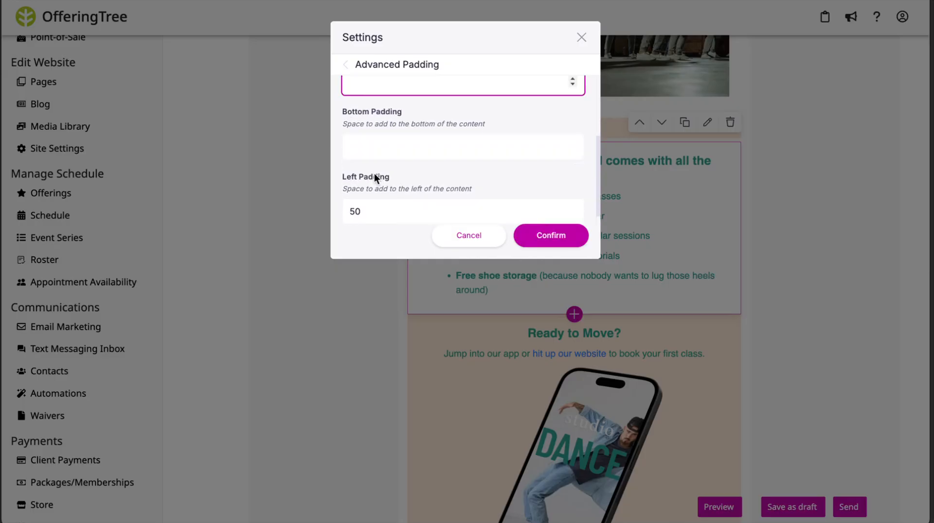
{"action": "left_click_drag", "start_coordinate": [375, 197], "coordinate": [300, 203]}
{"action": "key", "text": "BackSpace"}
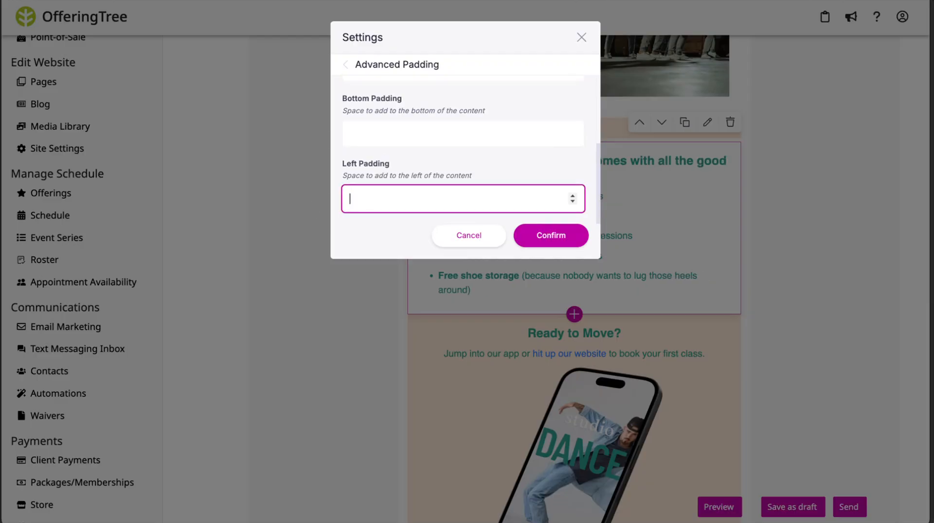
{"action": "left_click", "coordinate": [550, 235]}
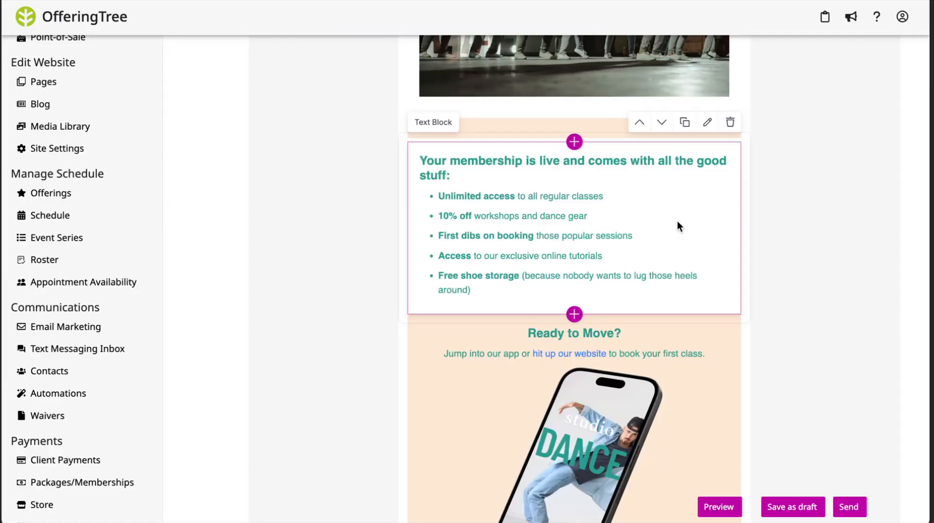
Set the right and left padding of the membership benefits text block to 80 in its advanced padding settings and apply.
{"action": "left_click", "coordinate": [708, 123]}
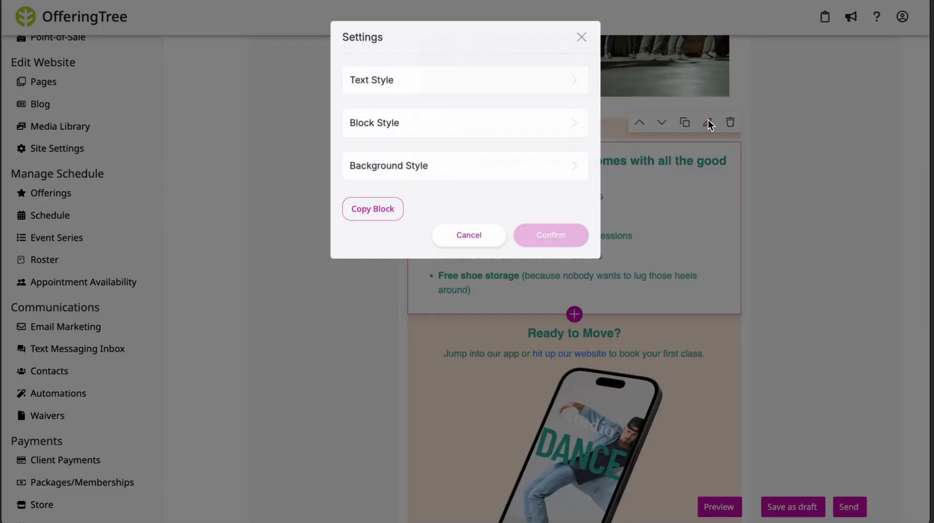
{"action": "left_click", "coordinate": [410, 126]}
{"action": "scroll", "coordinate": [432, 175], "scroll_direction": "down", "scroll_amount": 5}
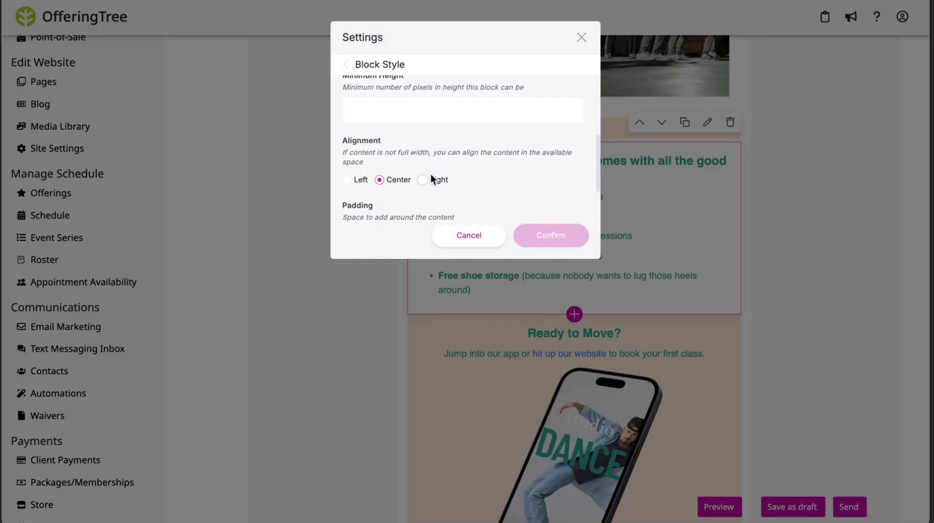
{"action": "left_click", "coordinate": [421, 195]}
{"action": "scroll", "coordinate": [432, 168], "scroll_direction": "down", "scroll_amount": 1}
{"action": "left_click", "coordinate": [425, 133]}
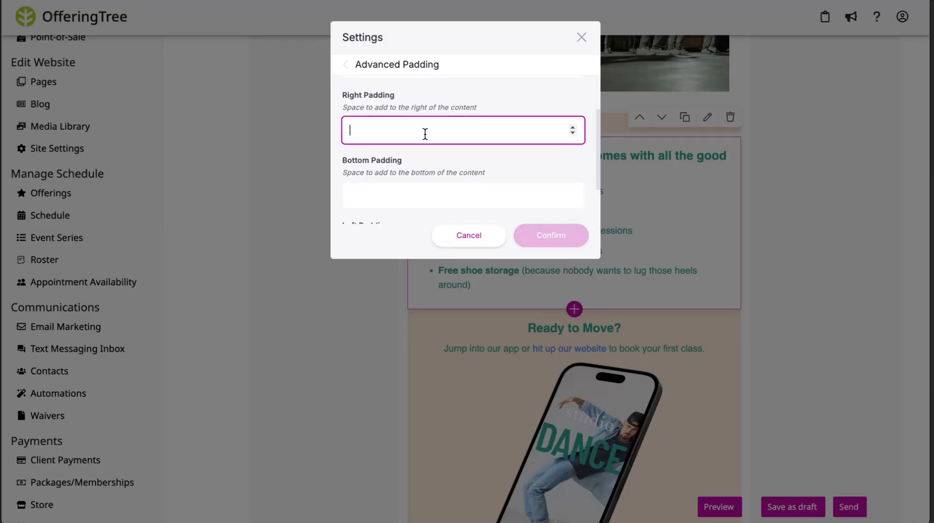
{"action": "type", "text": "80"}
{"action": "scroll", "coordinate": [412, 160], "scroll_direction": "down", "scroll_amount": 1}
{"action": "left_click", "coordinate": [400, 202]}
{"action": "type", "text": "80"}
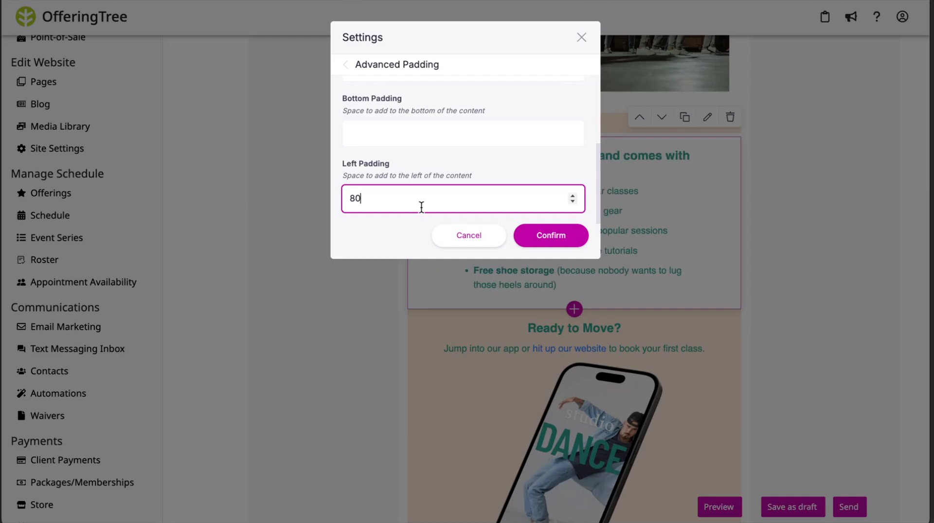
{"action": "left_click", "coordinate": [564, 236]}
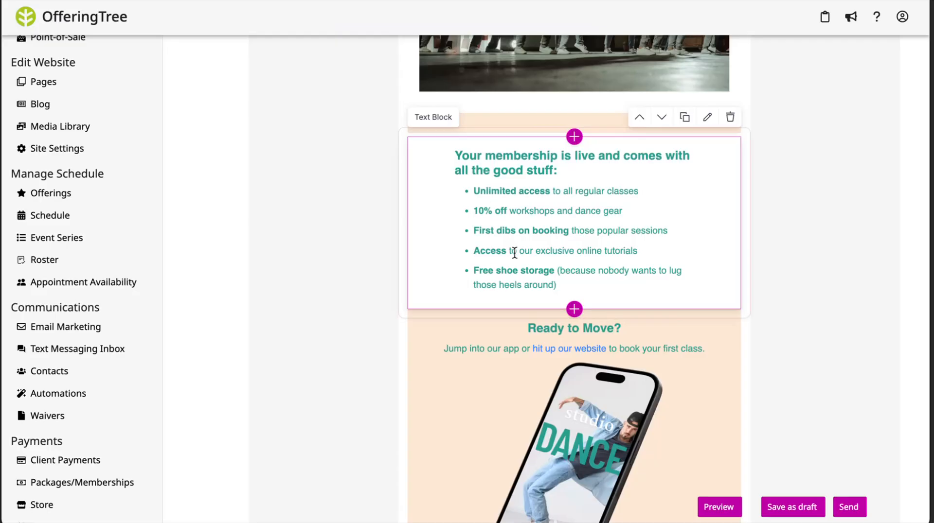
View the title, alt text and width options of the phone image in the Ready to Move? block without editing them.
{"action": "scroll", "coordinate": [661, 258], "scroll_direction": "down", "scroll_amount": 5}
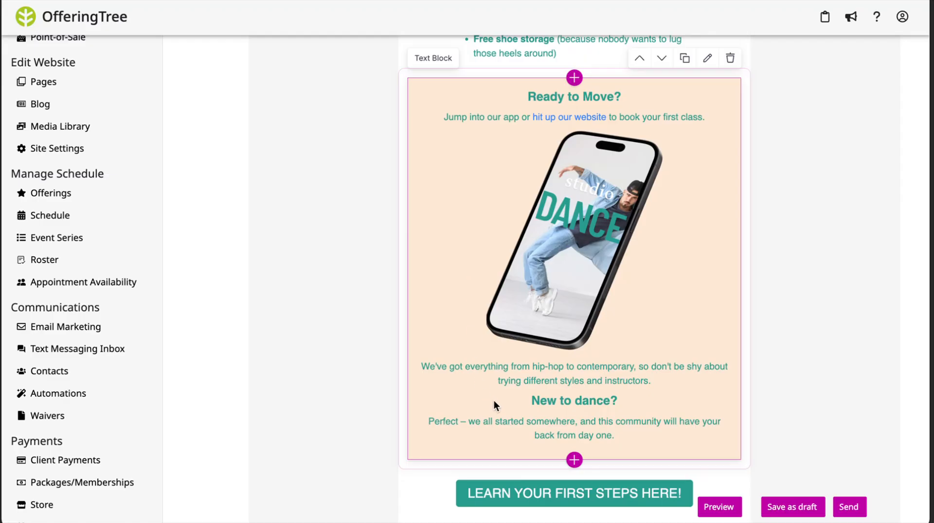
{"action": "left_click", "coordinate": [590, 172]}
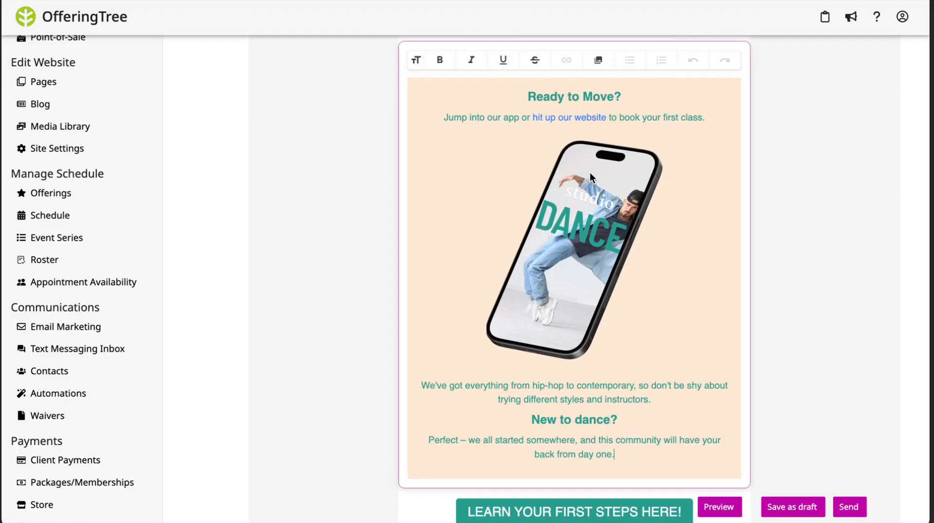
{"action": "left_click", "coordinate": [583, 209]}
{"action": "left_click", "coordinate": [703, 201]}
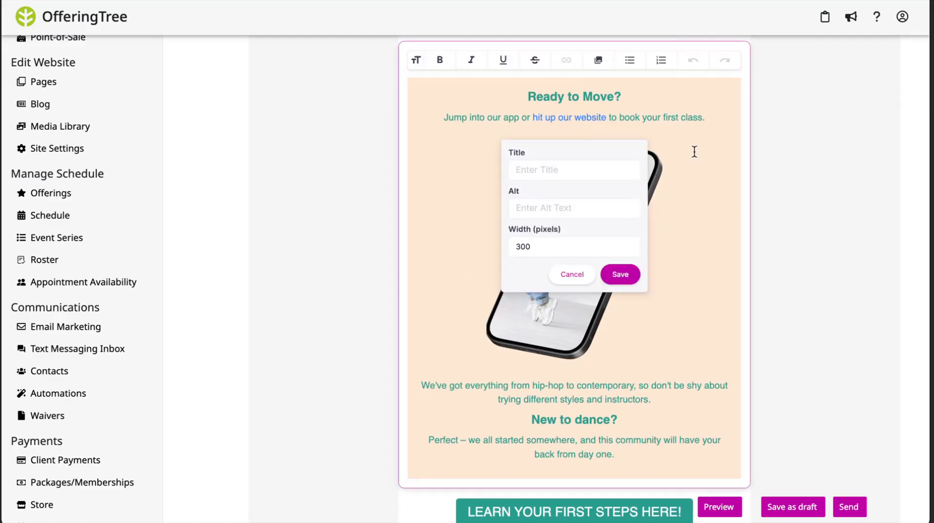
{"action": "left_click", "coordinate": [714, 324]}
{"action": "scroll", "coordinate": [682, 389], "scroll_direction": "up", "scroll_amount": 1}
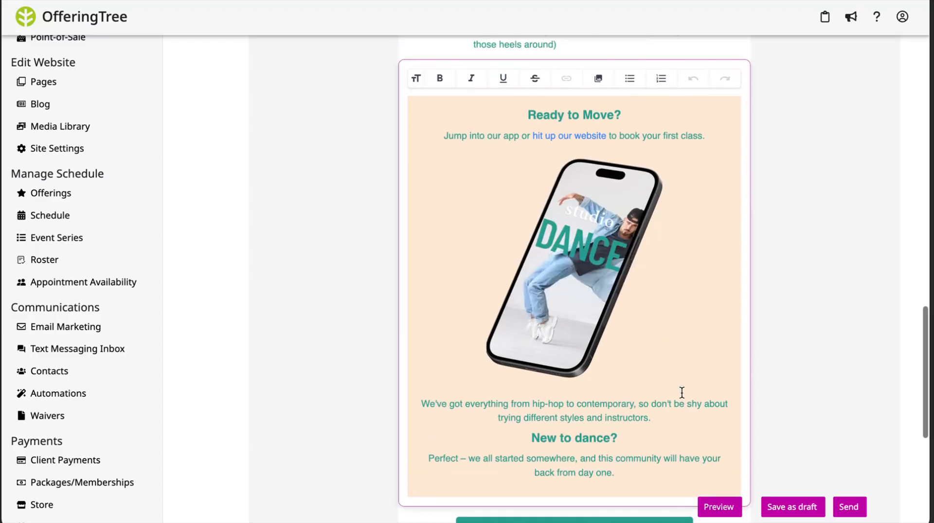
{"action": "left_click", "coordinate": [757, 369]}
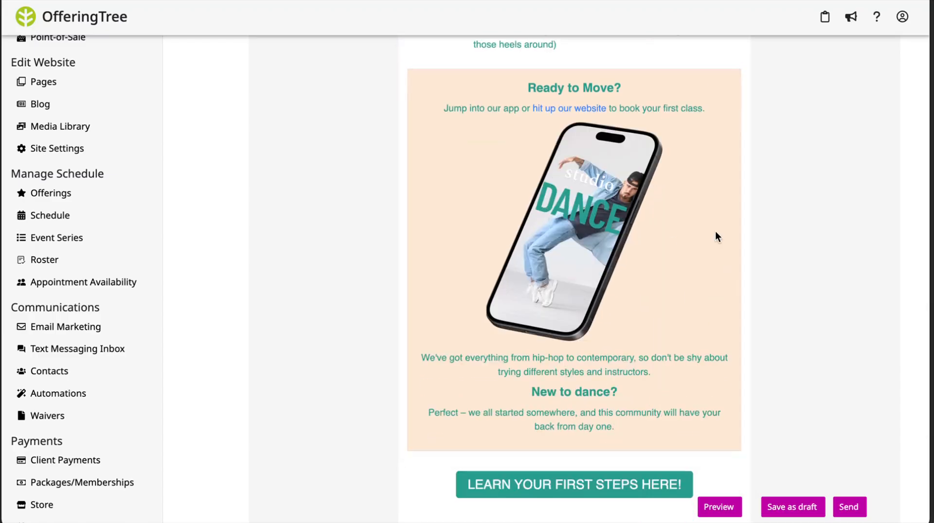
Check the Ready to Move? block's background color setting and cancel out of the settings.
{"action": "left_click", "coordinate": [706, 50]}
{"action": "left_click", "coordinate": [439, 175]}
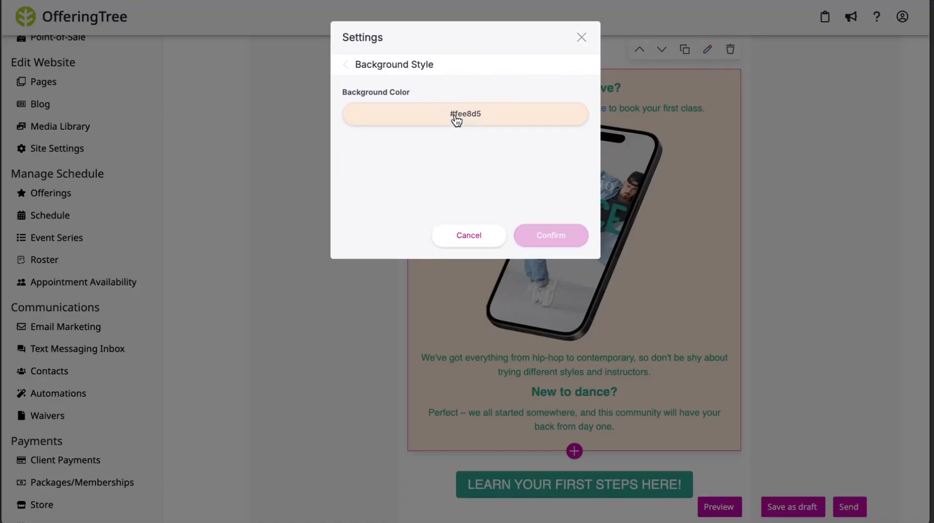
{"action": "left_click", "coordinate": [484, 239]}
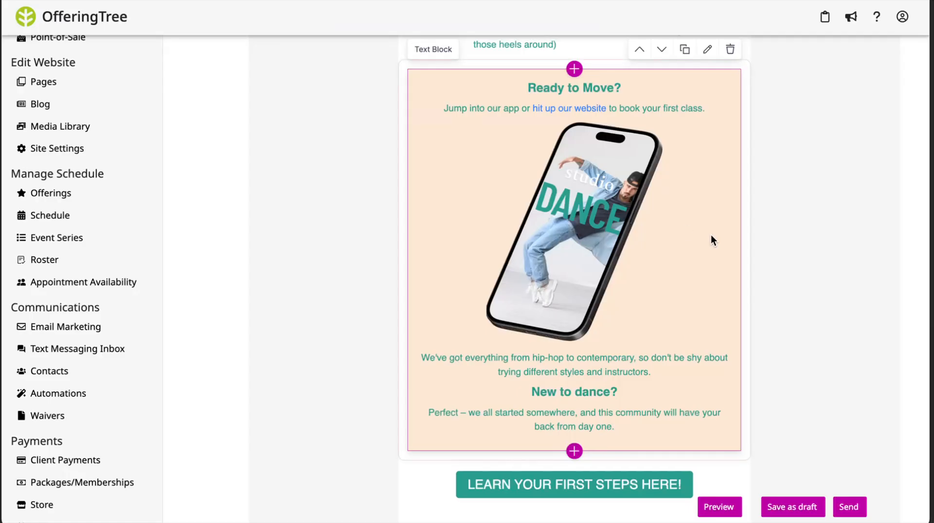
Inspect the URL behind the footer's UPDATE YOUR INFO link, save the link as it is, and leave the footer block.
{"action": "scroll", "coordinate": [713, 237], "scroll_direction": "up", "scroll_amount": 1}
{"action": "scroll", "coordinate": [712, 237], "scroll_direction": "down", "scroll_amount": 6}
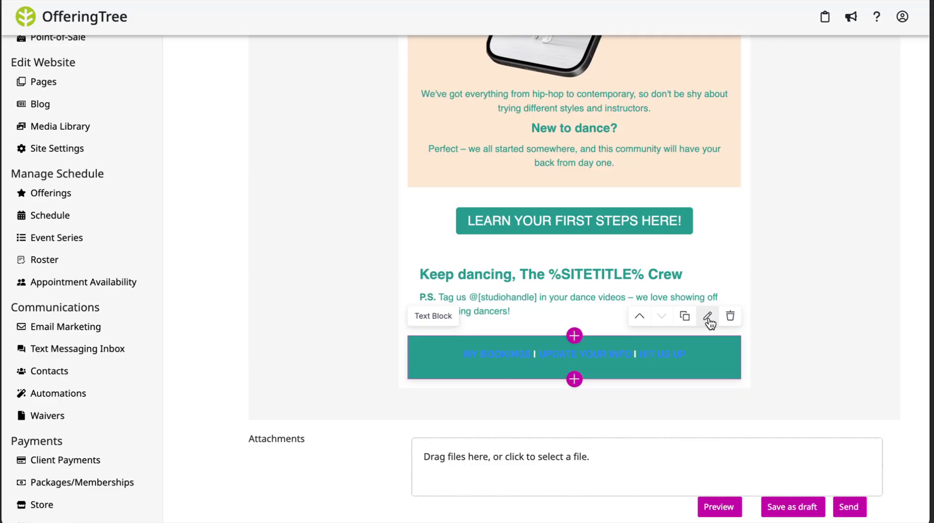
{"action": "left_click", "coordinate": [568, 356]}
{"action": "left_click", "coordinate": [568, 355]}
{"action": "left_click", "coordinate": [565, 318]}
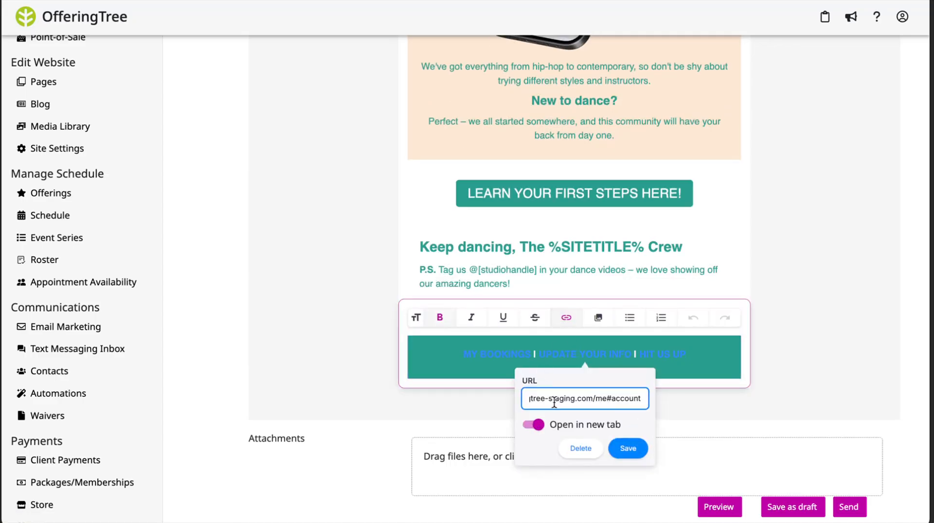
{"action": "left_click", "coordinate": [623, 450]}
{"action": "left_click_drag", "start_coordinate": [697, 356], "coordinate": [450, 354]}
{"action": "left_click", "coordinate": [456, 354]}
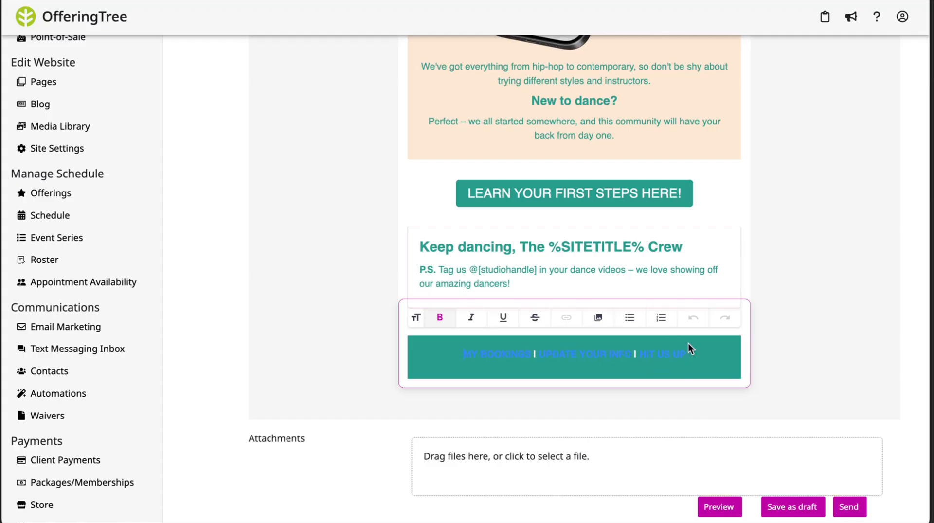
{"action": "left_click", "coordinate": [712, 264]}
Review the newsletter's recipient, send date and subject fields, and save the newsletter as a draft.
{"action": "scroll", "coordinate": [711, 264], "scroll_direction": "up", "scroll_amount": 20}
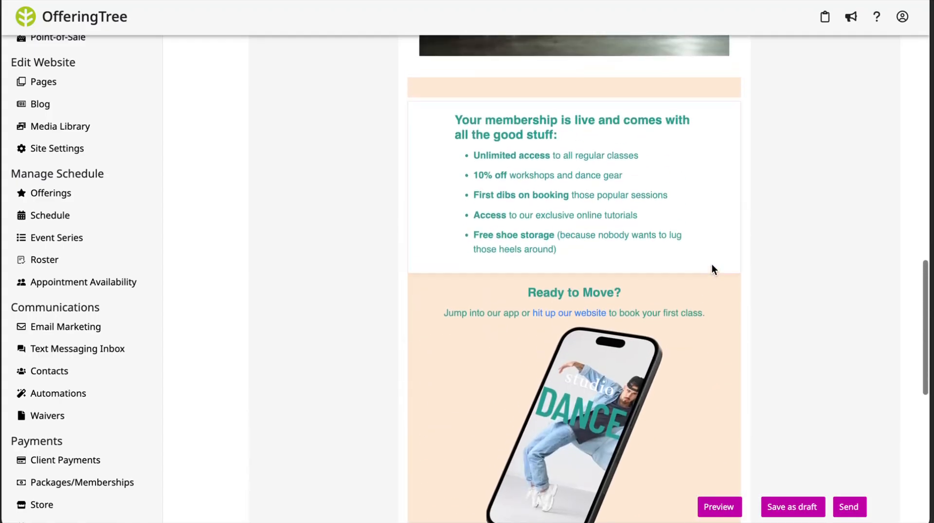
{"action": "scroll", "coordinate": [712, 264], "scroll_direction": "up", "scroll_amount": 7}
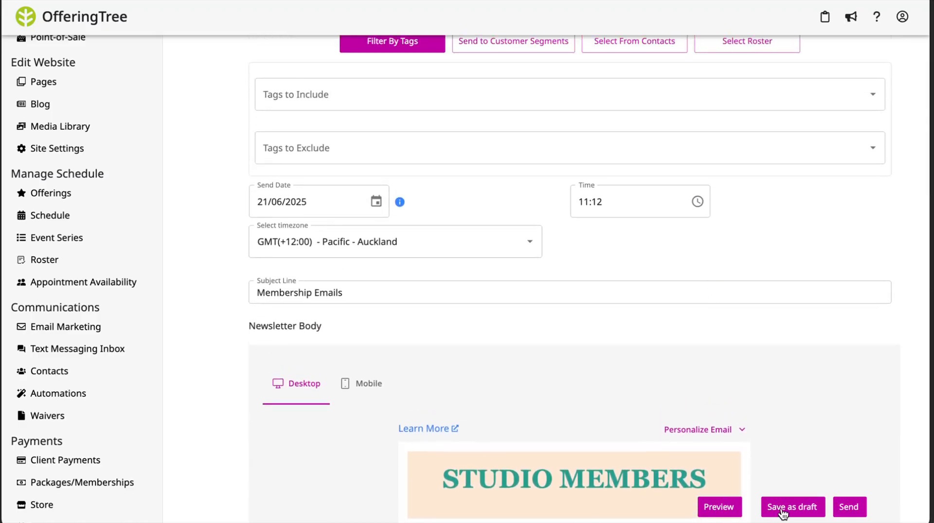
{"action": "scroll", "coordinate": [501, 141], "scroll_direction": "up", "scroll_amount": 1}
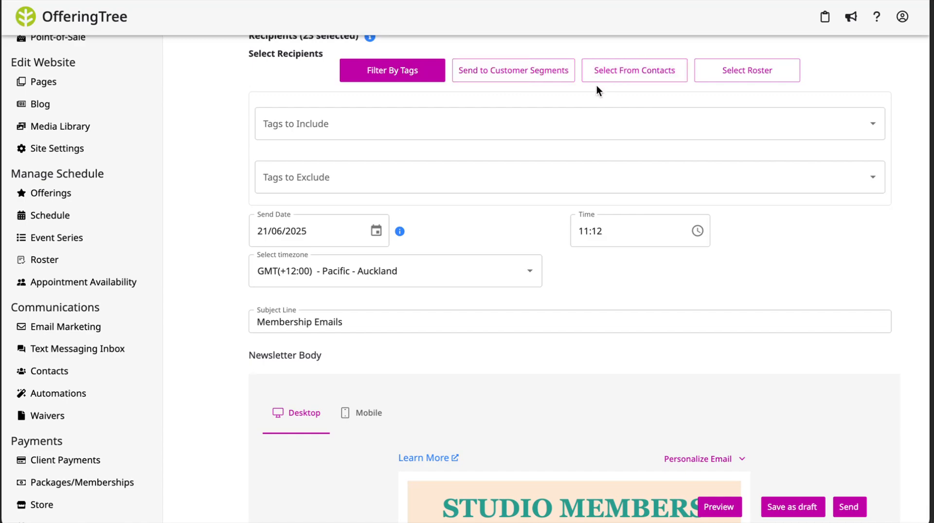
{"action": "scroll", "coordinate": [596, 320], "scroll_direction": "up", "scroll_amount": 1}
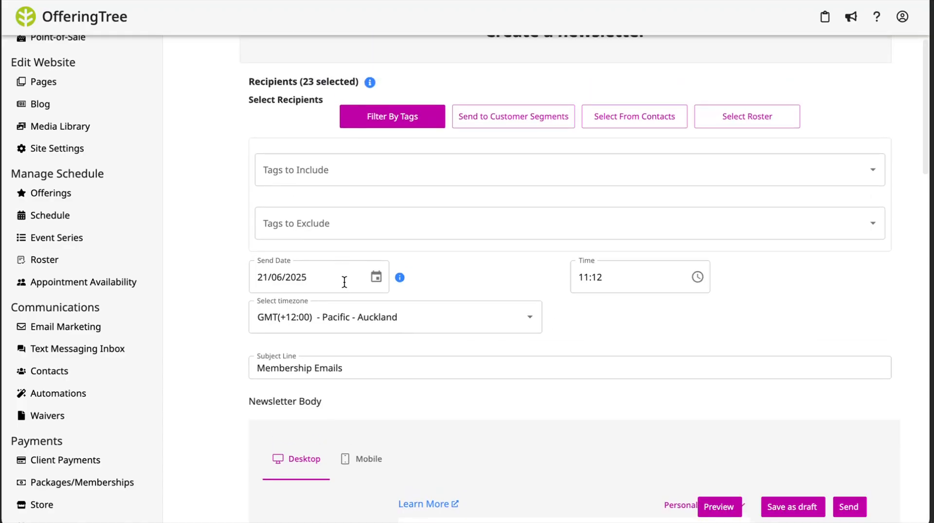
{"action": "scroll", "coordinate": [515, 292], "scroll_direction": "down", "scroll_amount": 15}
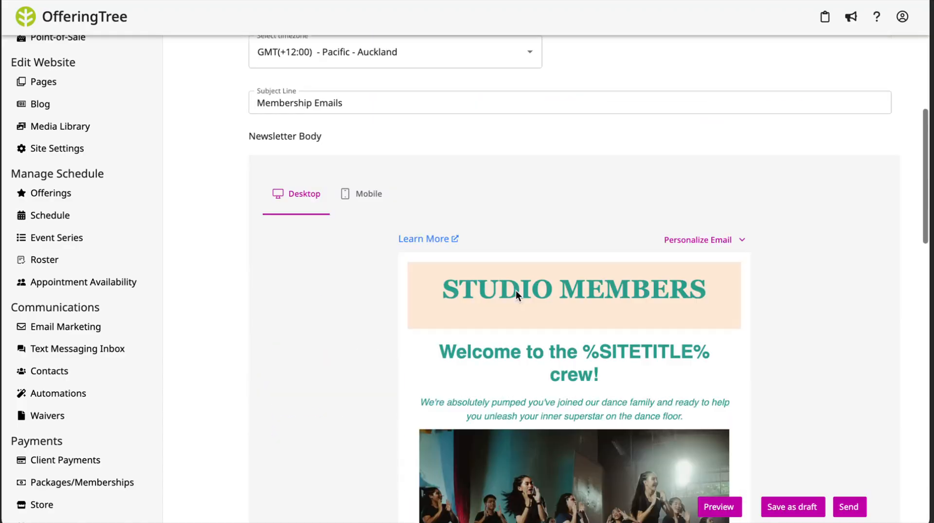
{"action": "scroll", "coordinate": [515, 290], "scroll_direction": "up", "scroll_amount": 15}
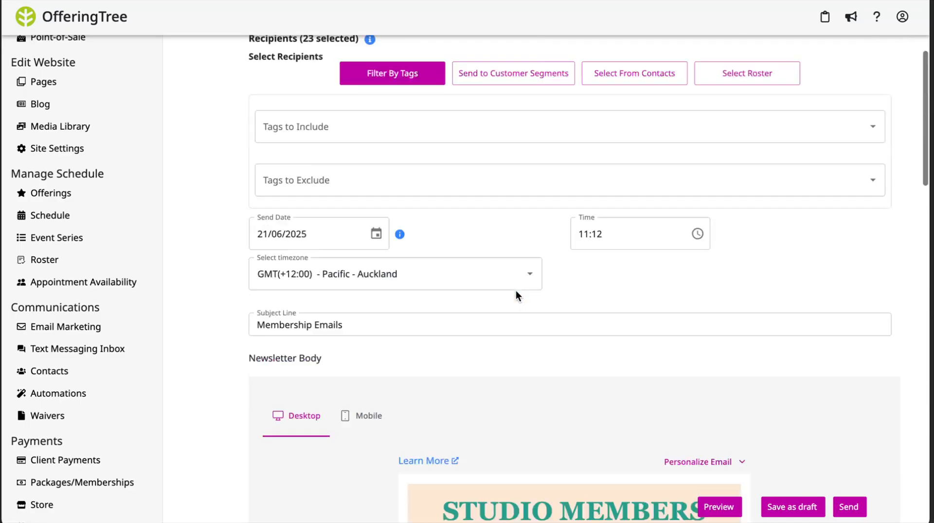
{"action": "left_click", "coordinate": [805, 506]}
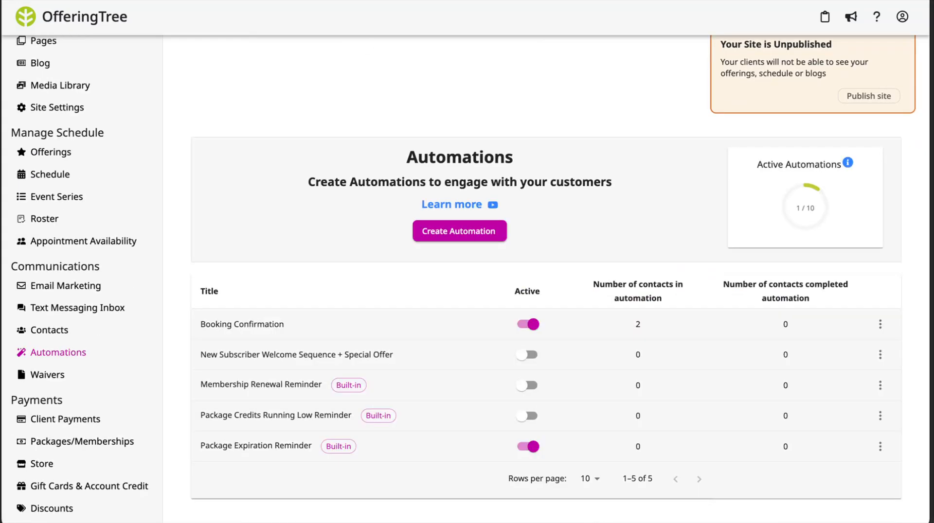
Open the Booking Confirmation automation and view its workflow from the event registration trigger to the end time wait.
{"action": "scroll", "coordinate": [249, 331], "scroll_direction": "down", "scroll_amount": 1}
{"action": "scroll", "coordinate": [250, 331], "scroll_direction": "up", "scroll_amount": 1}
{"action": "left_click", "coordinate": [250, 323]}
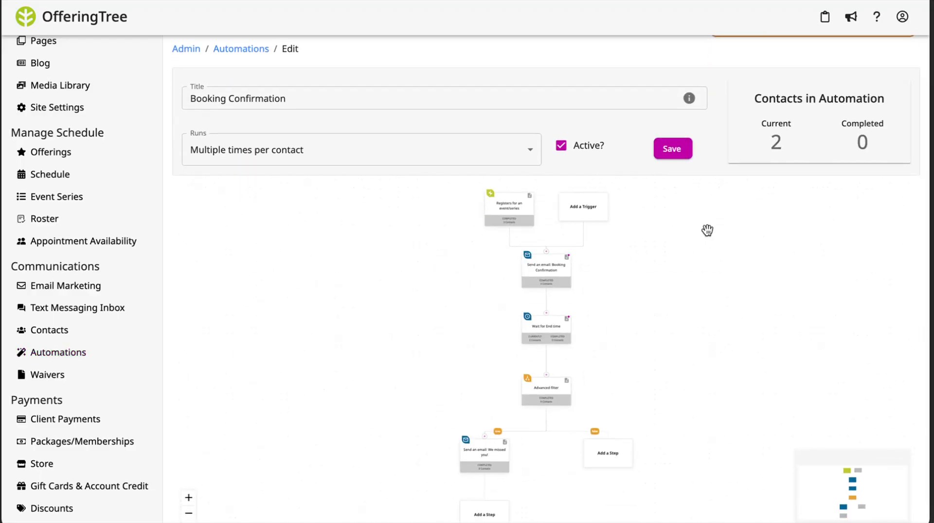
{"action": "scroll", "coordinate": [695, 233], "scroll_direction": "up", "scroll_amount": 3}
{"action": "left_click_drag", "start_coordinate": [548, 248], "coordinate": [629, 325]}
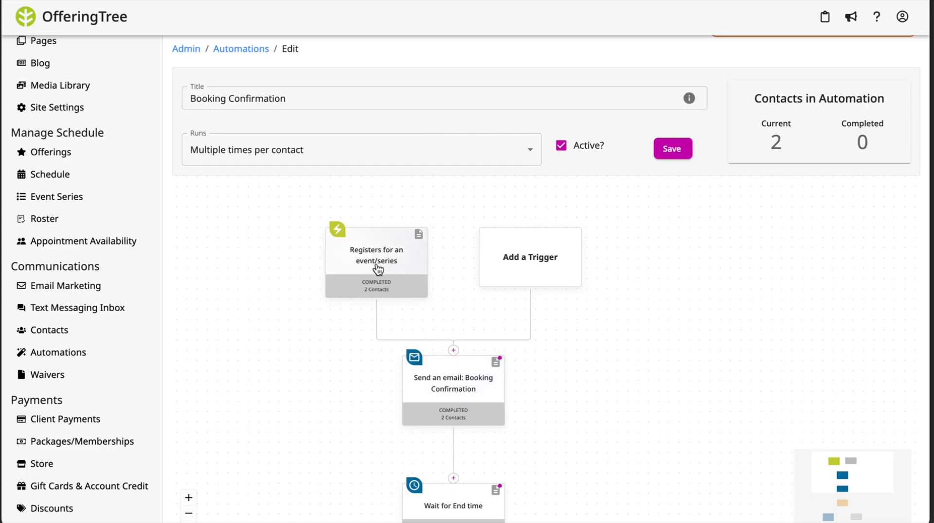
{"action": "left_click_drag", "start_coordinate": [554, 408], "coordinate": [555, 317]}
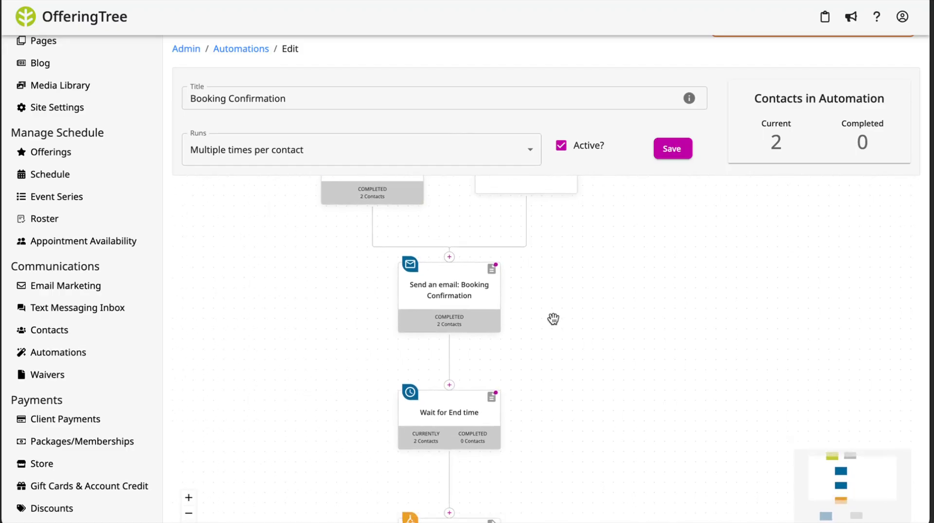
Open the email of the Booking Confirmation send step in the email editor.
{"action": "left_click", "coordinate": [474, 295]}
{"action": "left_click", "coordinate": [464, 246]}
{"action": "scroll", "coordinate": [426, 275], "scroll_direction": "down", "scroll_amount": 5}
{"action": "scroll", "coordinate": [443, 257], "scroll_direction": "up", "scroll_amount": 2}
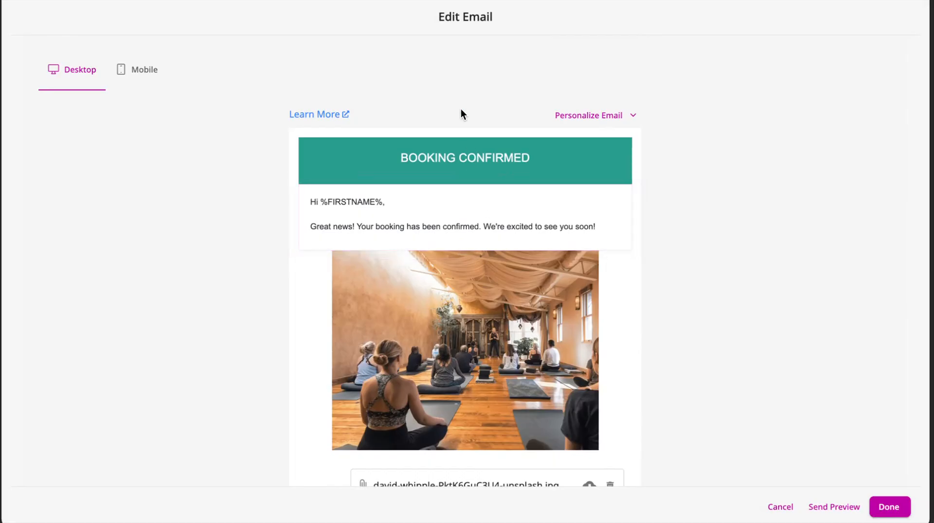
Read the email's merge tag personalization help and look through the booking email from its greeting to the Need Help? section.
{"action": "left_click", "coordinate": [598, 125]}
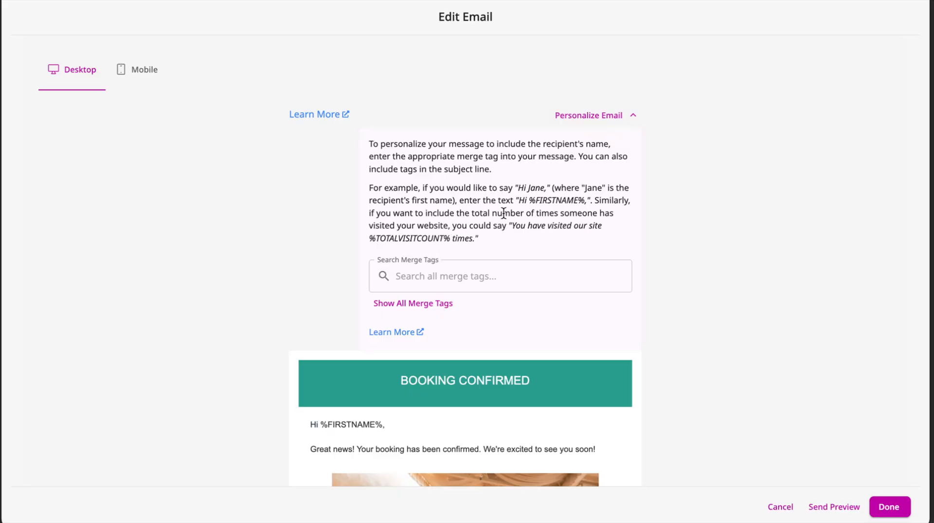
{"action": "left_click", "coordinate": [583, 116]}
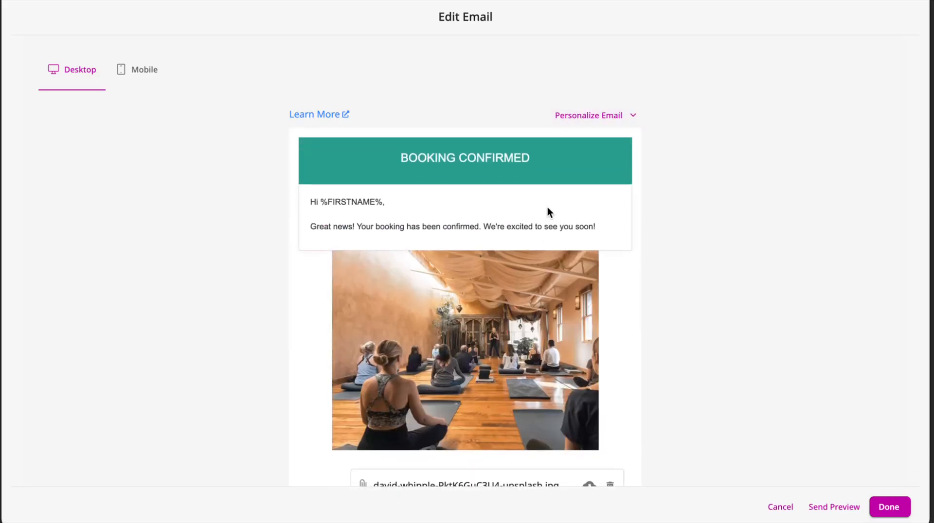
{"action": "scroll", "coordinate": [523, 307], "scroll_direction": "down", "scroll_amount": 2}
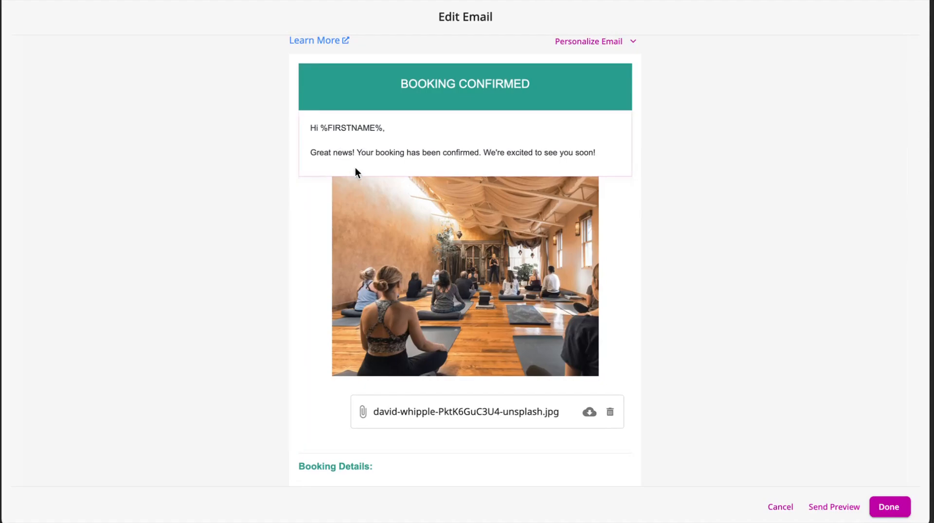
{"action": "scroll", "coordinate": [490, 348], "scroll_direction": "down", "scroll_amount": 2}
{"action": "scroll", "coordinate": [490, 348], "scroll_direction": "up", "scroll_amount": 4}
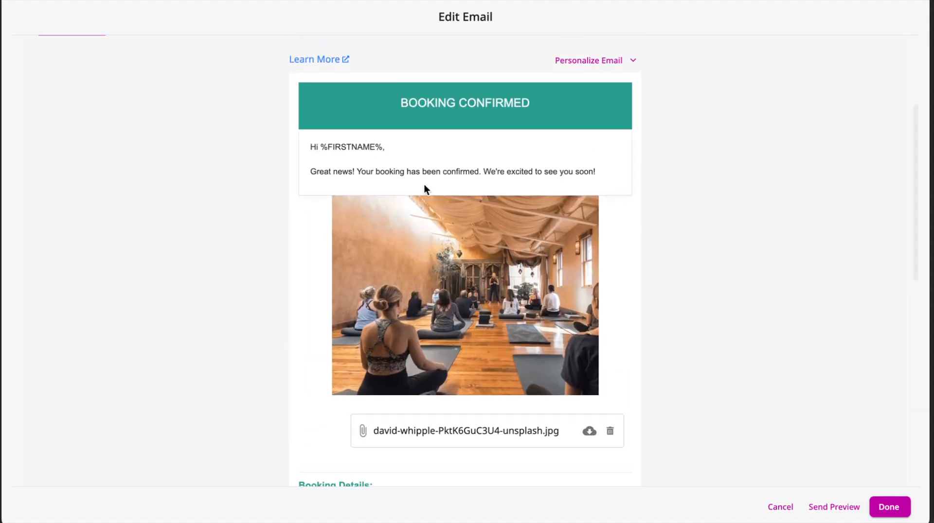
{"action": "scroll", "coordinate": [450, 265], "scroll_direction": "down", "scroll_amount": 1}
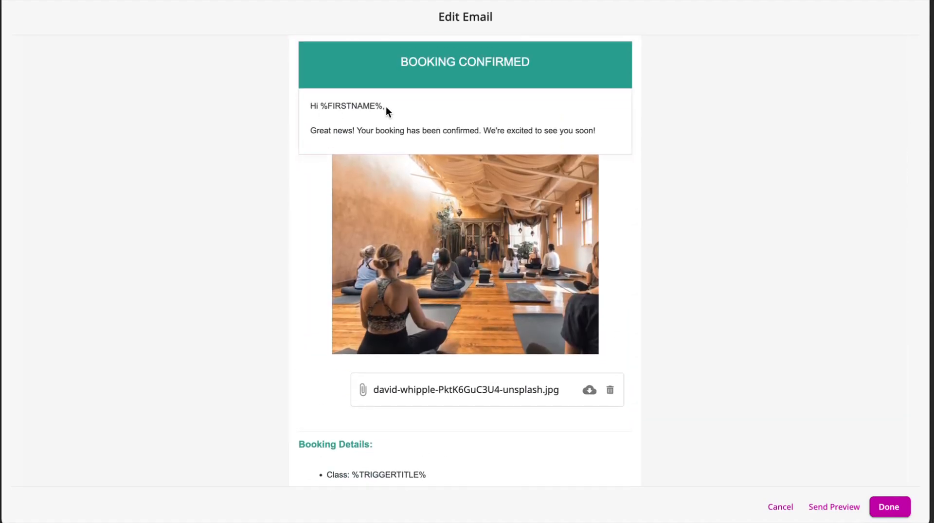
{"action": "scroll", "coordinate": [456, 328], "scroll_direction": "down", "scroll_amount": 5}
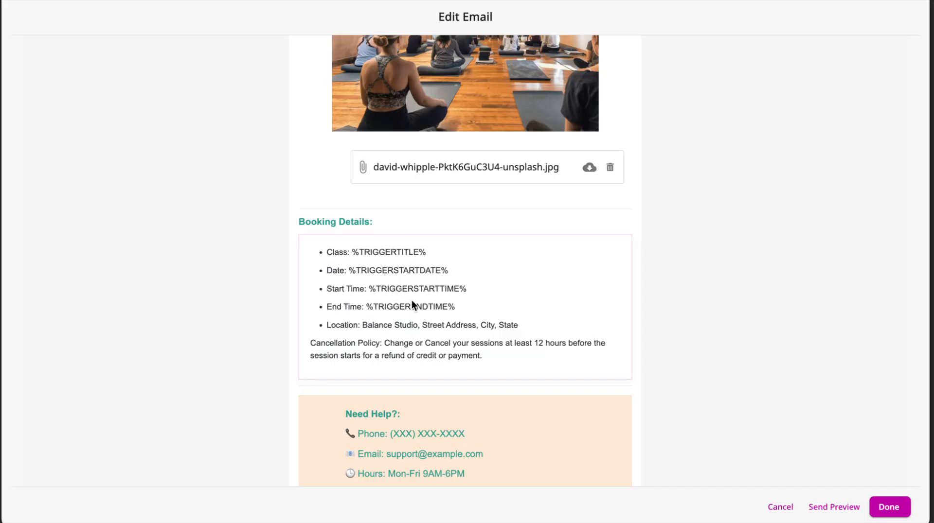
{"action": "scroll", "coordinate": [475, 348], "scroll_direction": "down", "scroll_amount": 3}
Check the Advanced Padding settings of the Need Help? text block and leave them without making changes.
{"action": "left_click", "coordinate": [506, 291]}
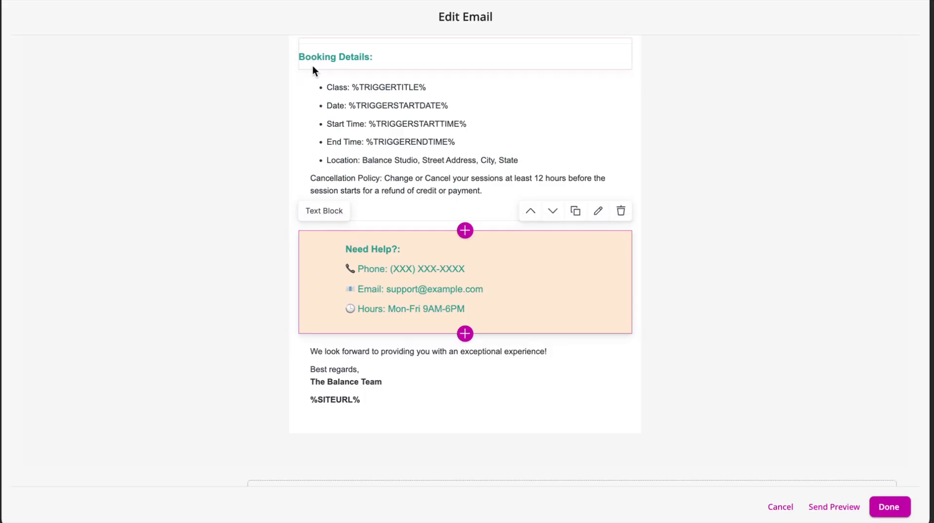
{"action": "left_click", "coordinate": [598, 210]}
{"action": "left_click", "coordinate": [465, 130]}
{"action": "scroll", "coordinate": [470, 136], "scroll_direction": "down", "scroll_amount": 2}
{"action": "scroll", "coordinate": [469, 142], "scroll_direction": "down", "scroll_amount": 5}
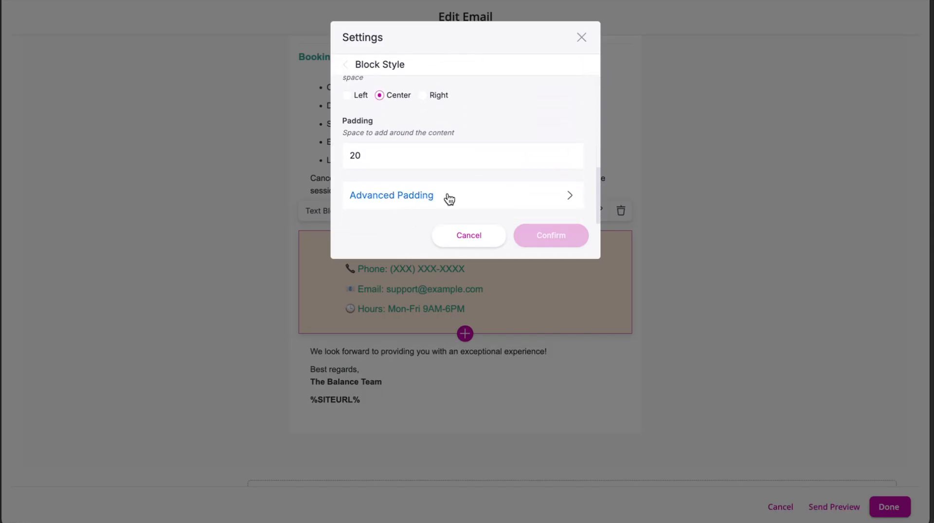
{"action": "left_click", "coordinate": [446, 197]}
{"action": "scroll", "coordinate": [447, 193], "scroll_direction": "down", "scroll_amount": 3}
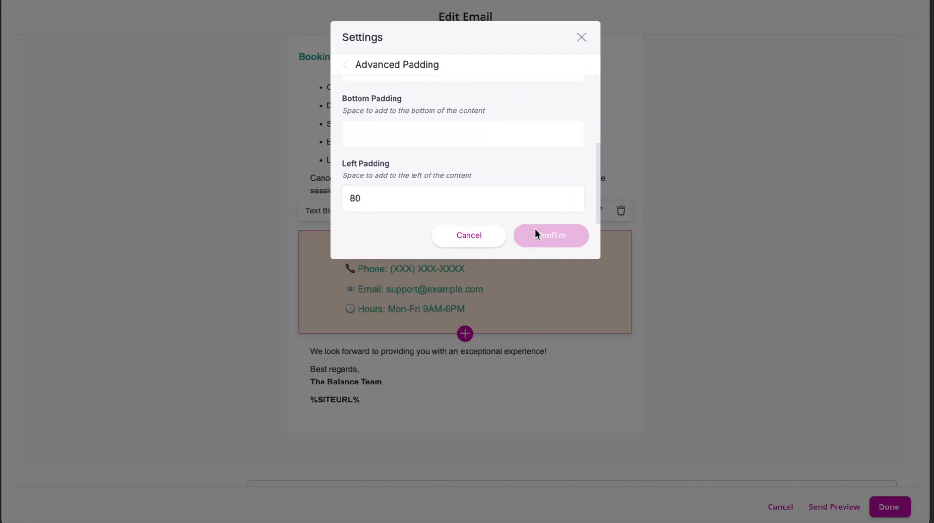
{"action": "left_click", "coordinate": [469, 235]}
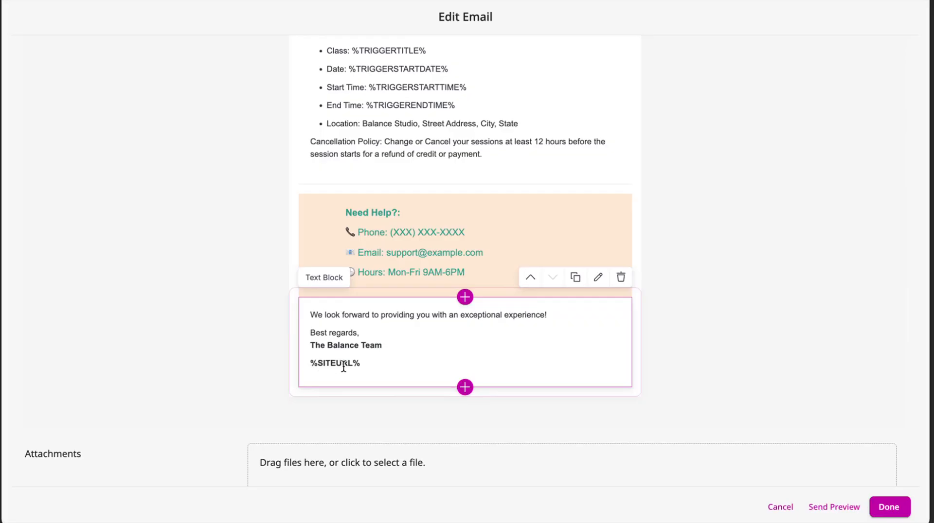
Look over the booking email once more, finish editing it and close the Booking Confirmation send step.
{"action": "scroll", "coordinate": [475, 210], "scroll_direction": "up", "scroll_amount": 15}
{"action": "scroll", "coordinate": [475, 209], "scroll_direction": "down", "scroll_amount": 13}
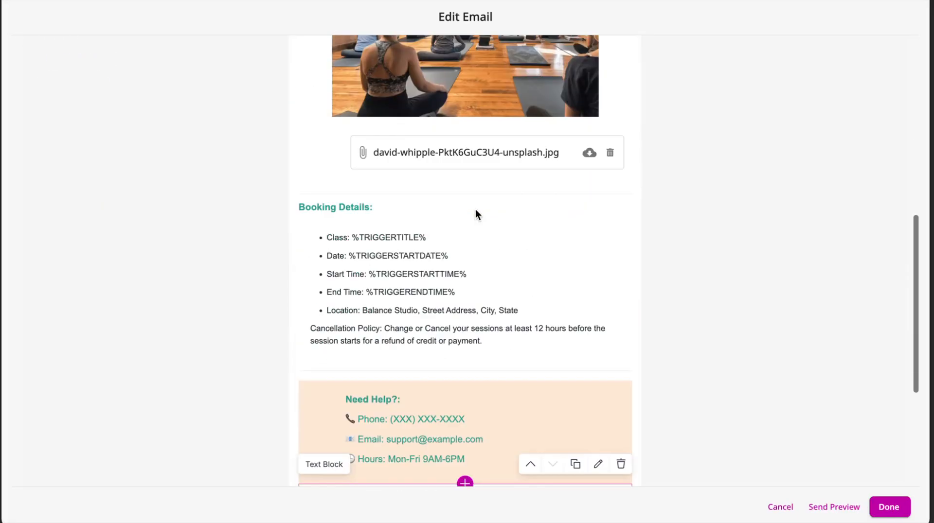
{"action": "left_click", "coordinate": [889, 507]}
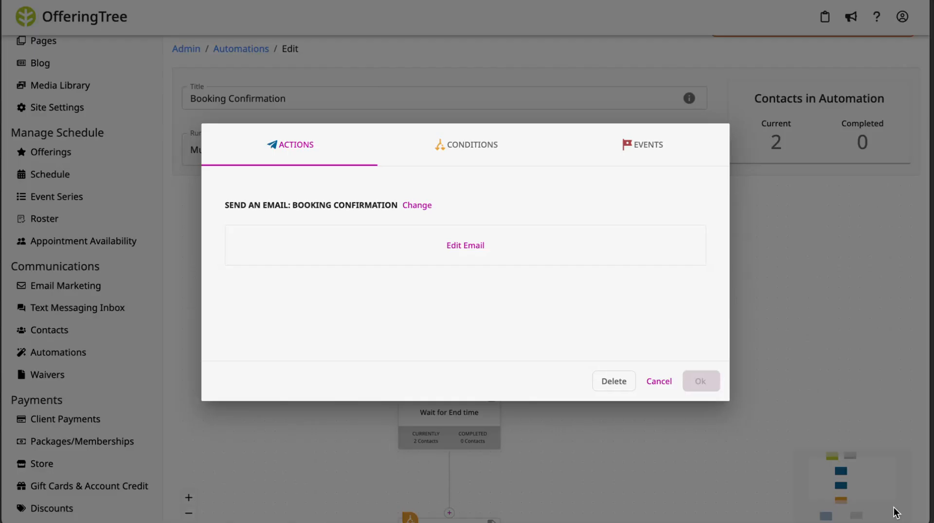
{"action": "left_click", "coordinate": [702, 383]}
Review the conditions of the Advanced filter step that follows the end time wait, and close it without changes.
{"action": "scroll", "coordinate": [600, 398], "scroll_direction": "down", "scroll_amount": 5}
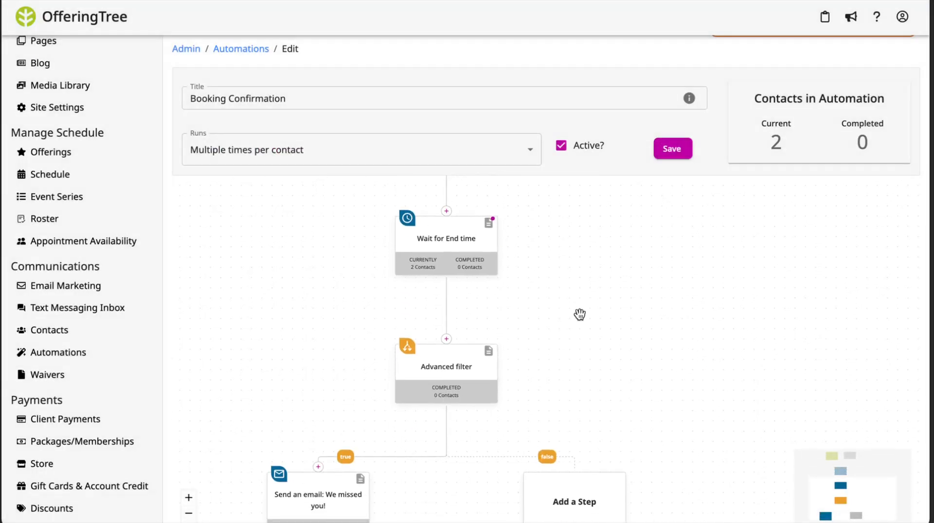
{"action": "left_click_drag", "start_coordinate": [587, 359], "coordinate": [619, 440]}
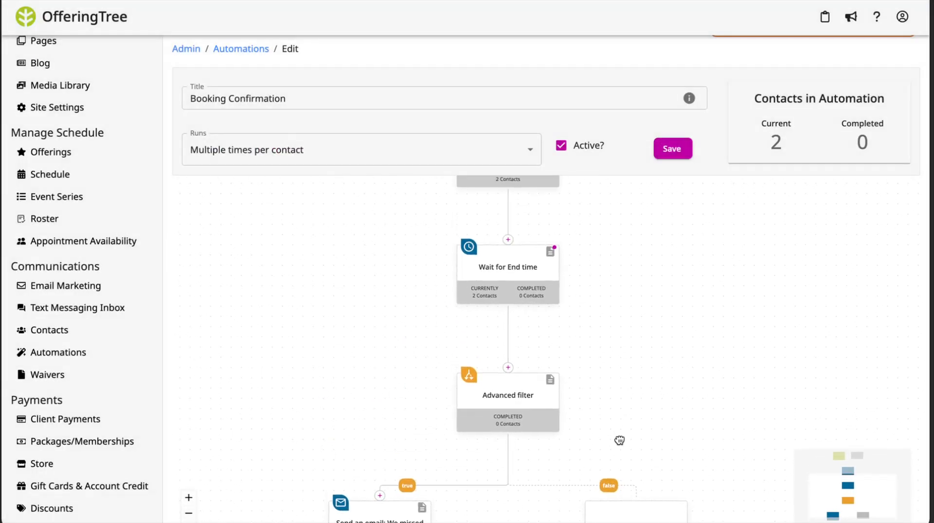
{"action": "left_click", "coordinate": [506, 392]}
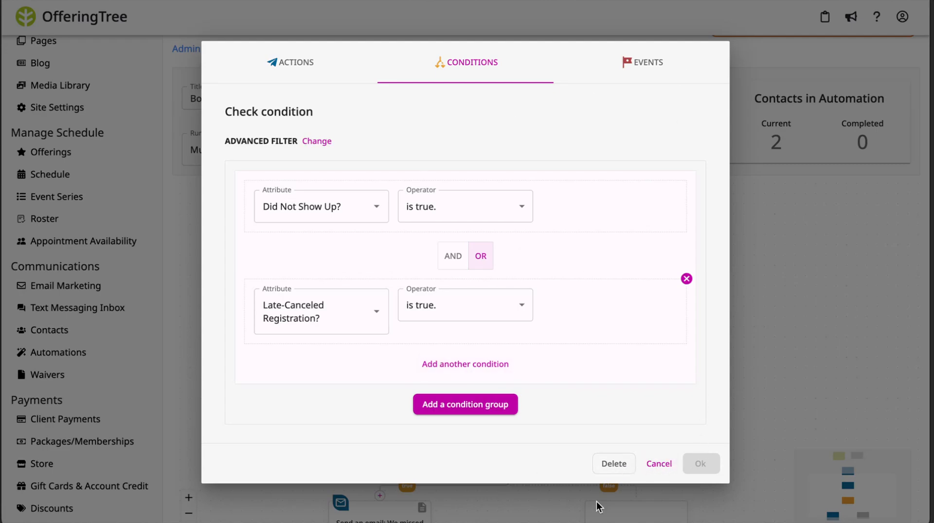
{"action": "left_click", "coordinate": [659, 467]}
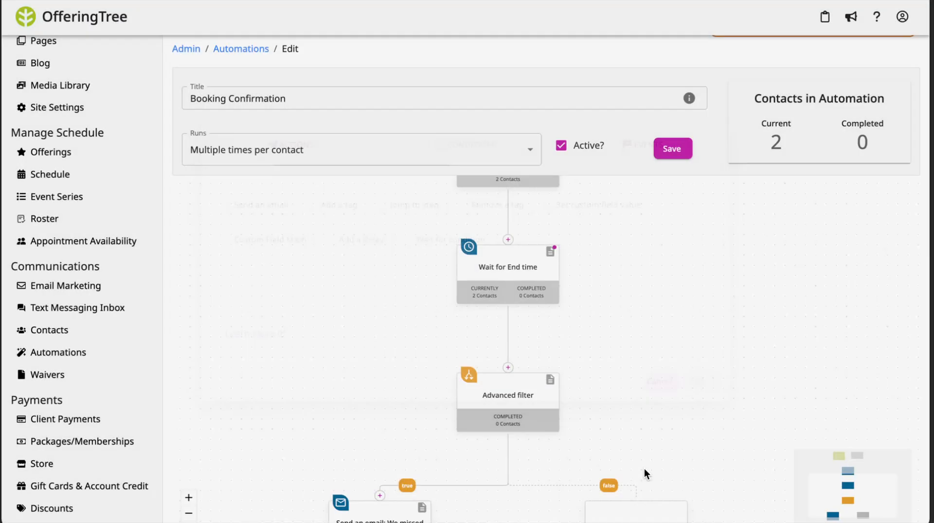
Open the email of the We missed you! send step on the filter's true branch in the email editor.
{"action": "left_click_drag", "start_coordinate": [673, 388], "coordinate": [692, 215]}
{"action": "left_click_drag", "start_coordinate": [485, 432], "coordinate": [555, 402]}
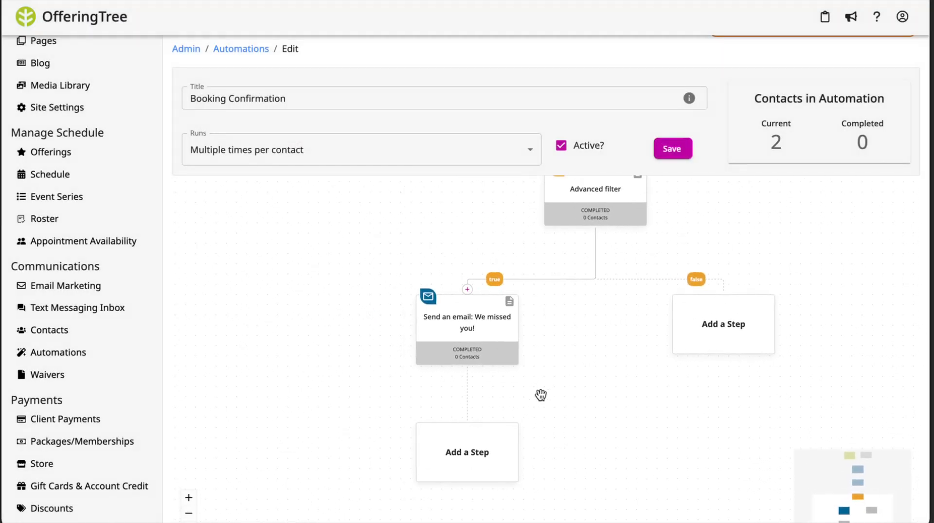
{"action": "left_click", "coordinate": [481, 324]}
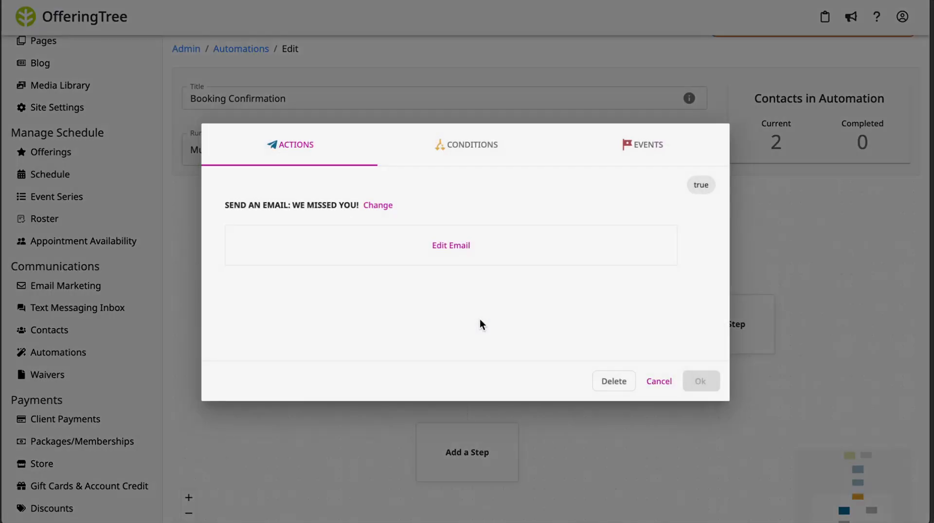
{"action": "left_click", "coordinate": [460, 249]}
Look through the We Missed You! email from its header and class details to the footer links.
{"action": "scroll", "coordinate": [544, 338], "scroll_direction": "down", "scroll_amount": 6}
{"action": "scroll", "coordinate": [544, 335], "scroll_direction": "down", "scroll_amount": 6}
{"action": "scroll", "coordinate": [543, 335], "scroll_direction": "up", "scroll_amount": 6}
{"action": "scroll", "coordinate": [544, 336], "scroll_direction": "up", "scroll_amount": 4}
{"action": "scroll", "coordinate": [544, 336], "scroll_direction": "down", "scroll_amount": 7}
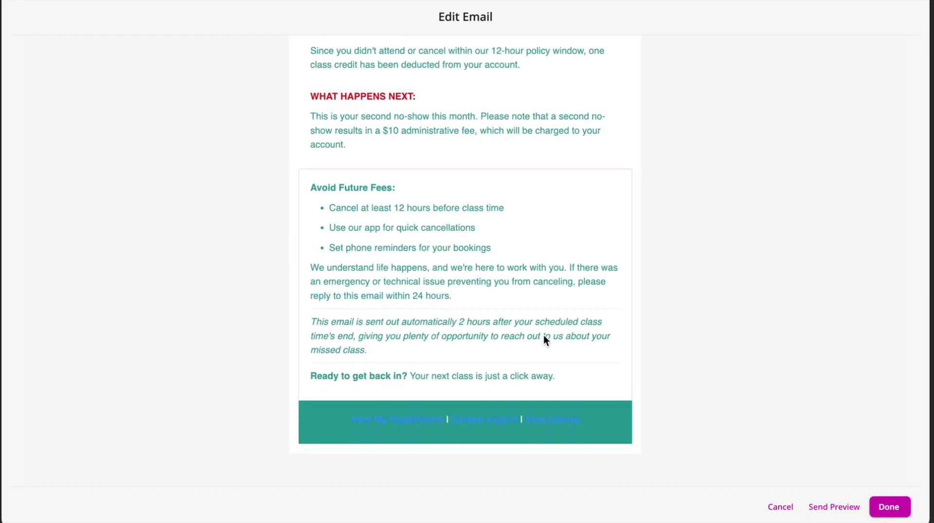
{"action": "scroll", "coordinate": [543, 285], "scroll_direction": "up", "scroll_amount": 5}
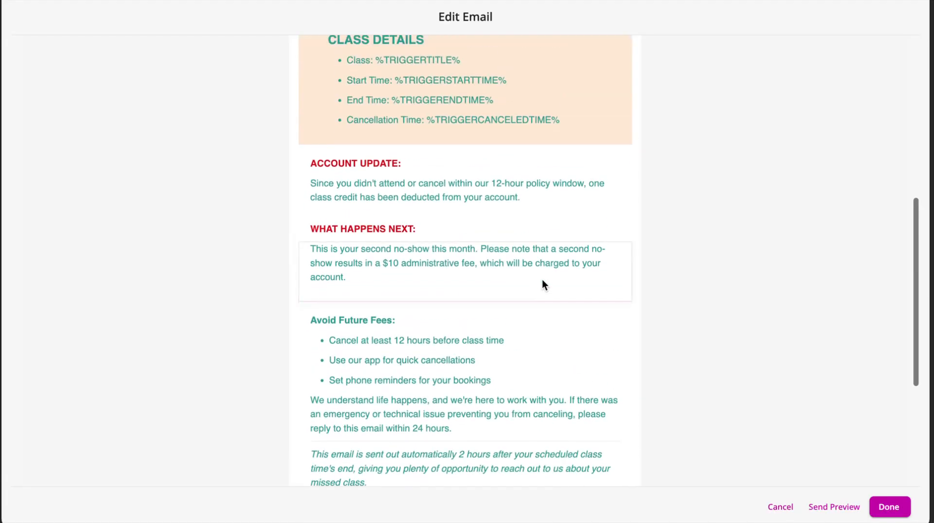
{"action": "scroll", "coordinate": [544, 285], "scroll_direction": "up", "scroll_amount": 2}
{"action": "scroll", "coordinate": [543, 285], "scroll_direction": "down", "scroll_amount": 1}
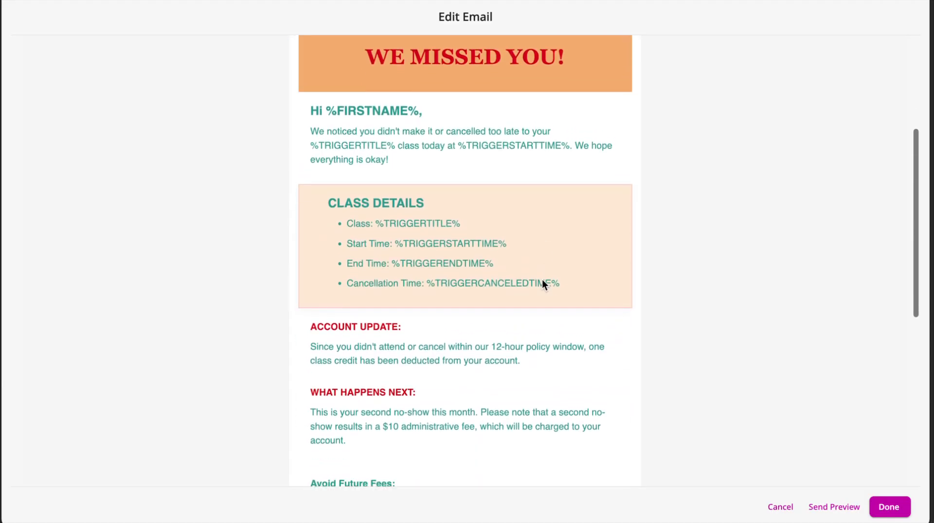
{"action": "scroll", "coordinate": [550, 216], "scroll_direction": "up", "scroll_amount": 2}
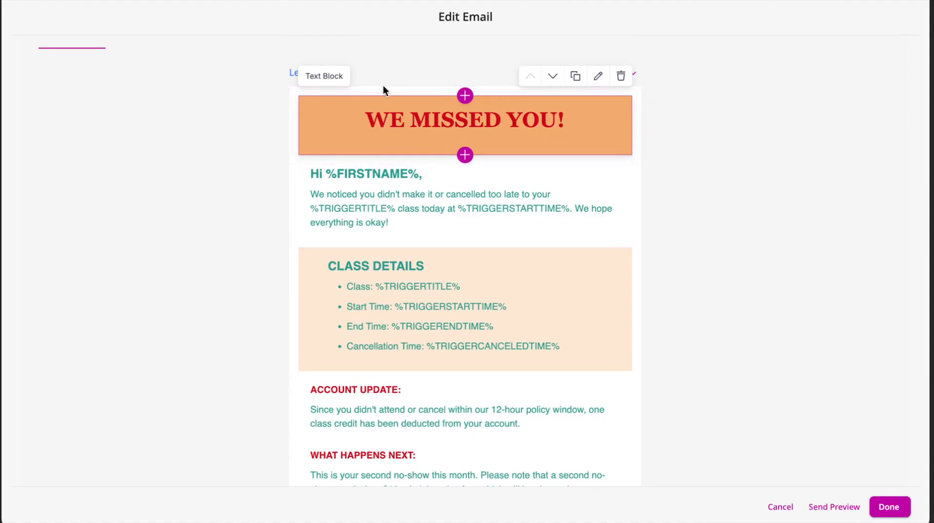
{"action": "scroll", "coordinate": [504, 280], "scroll_direction": "down", "scroll_amount": 1}
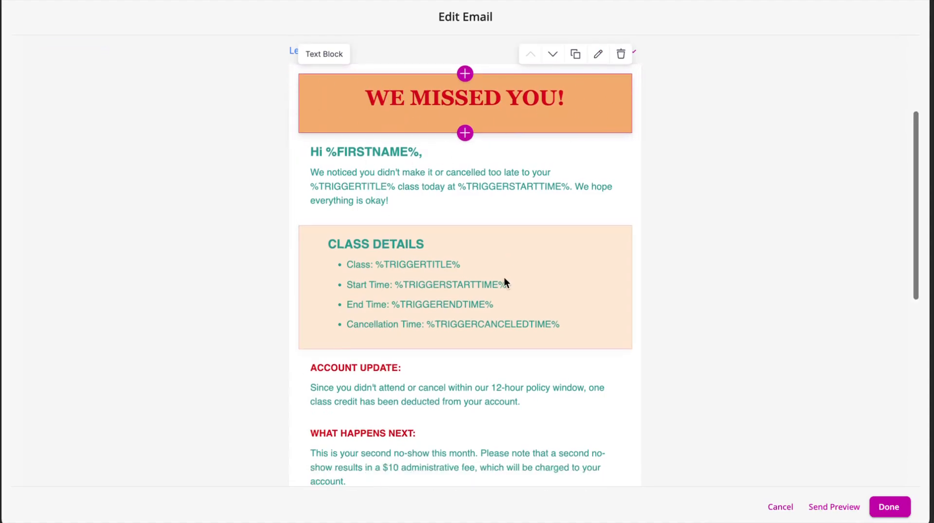
{"action": "scroll", "coordinate": [503, 280], "scroll_direction": "up", "scroll_amount": 2}
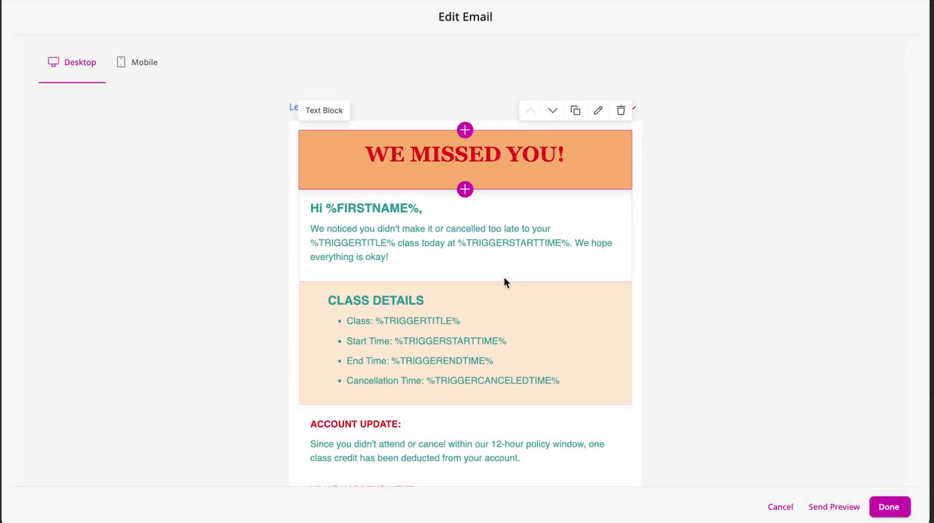
{"action": "scroll", "coordinate": [529, 285], "scroll_direction": "down", "scroll_amount": 3}
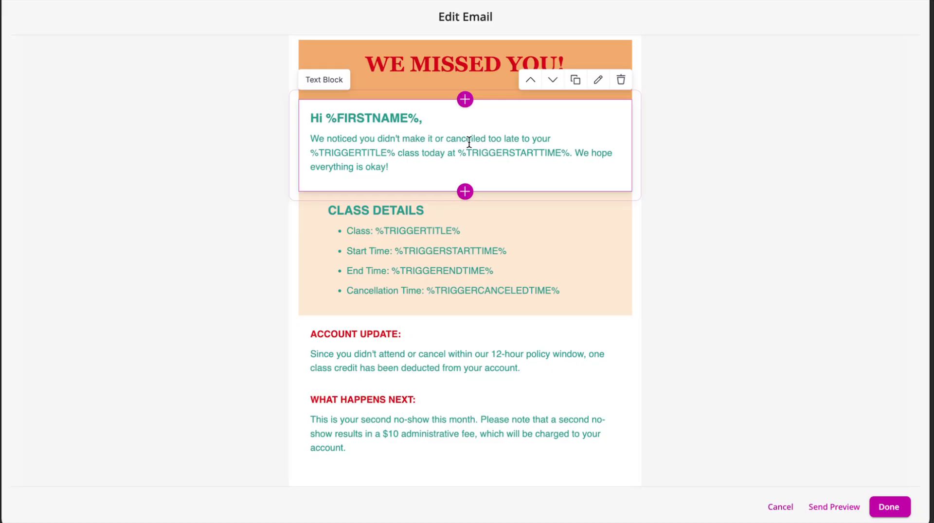
Examine the merge tags in the email's greeting paragraph and in its Class Details block.
{"action": "left_click_drag", "start_coordinate": [534, 141], "coordinate": [446, 141]}
{"action": "left_click", "coordinate": [411, 169]}
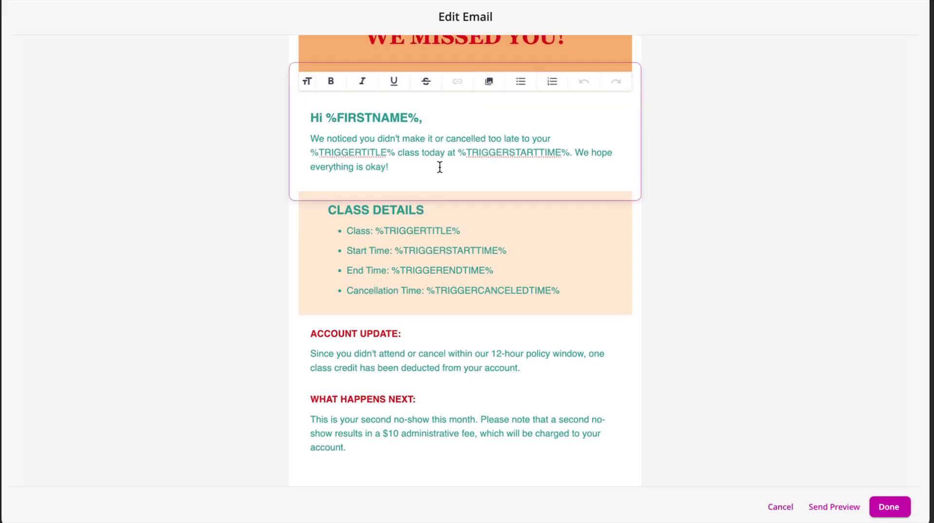
{"action": "scroll", "coordinate": [440, 166], "scroll_direction": "down", "scroll_amount": 3}
{"action": "left_click", "coordinate": [531, 189]}
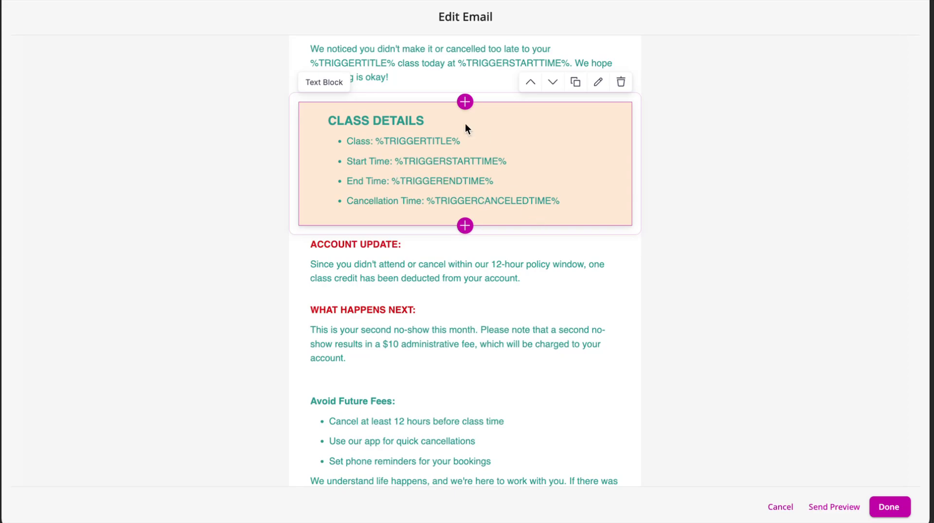
{"action": "scroll", "coordinate": [467, 250], "scroll_direction": "down", "scroll_amount": 1}
{"action": "scroll", "coordinate": [469, 242], "scroll_direction": "up", "scroll_amount": 1}
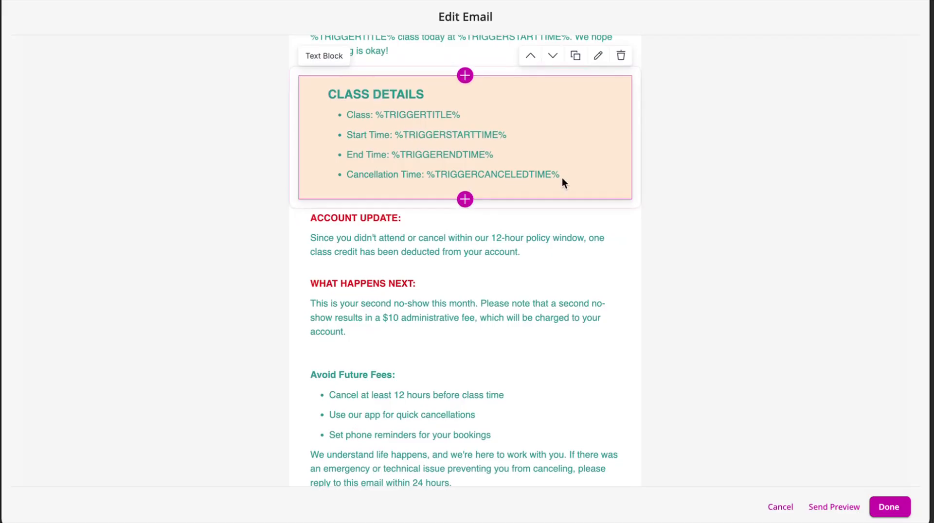
{"action": "scroll", "coordinate": [517, 164], "scroll_direction": "down", "scroll_amount": 2}
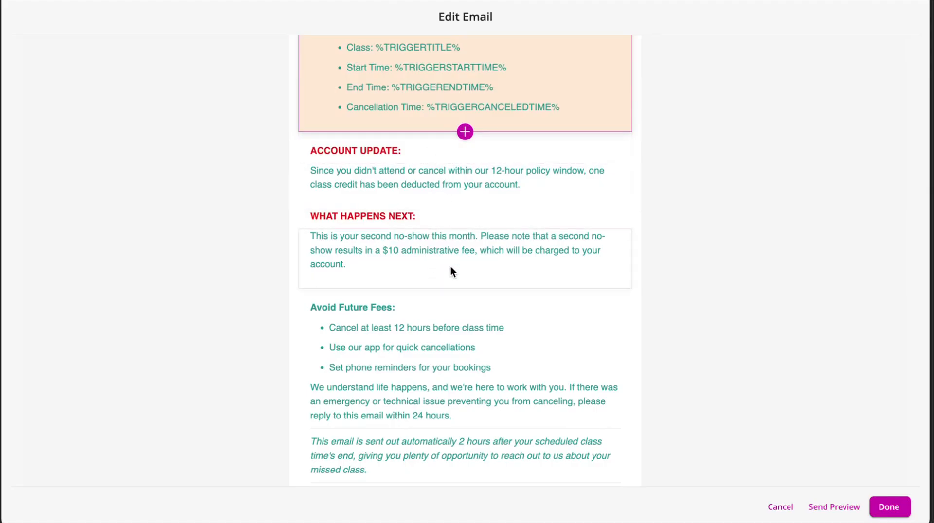
{"action": "scroll", "coordinate": [451, 267], "scroll_direction": "up", "scroll_amount": 3}
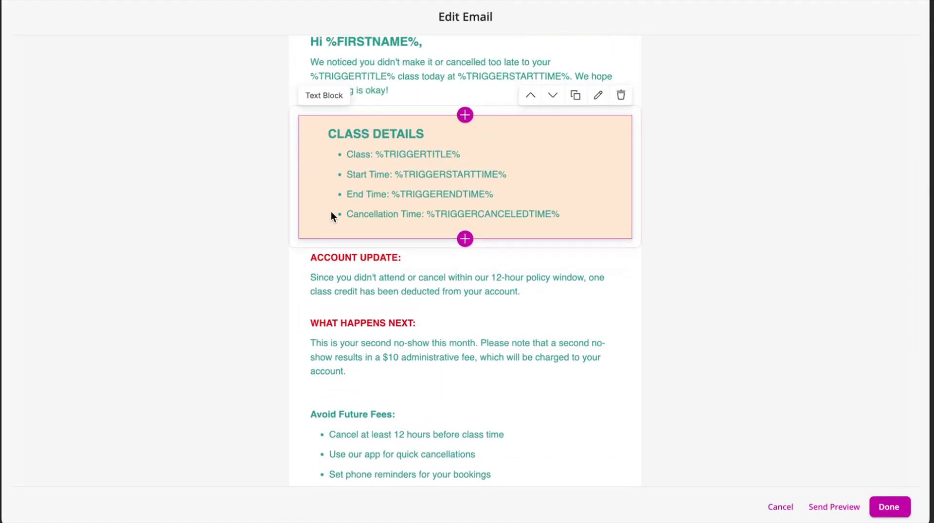
{"action": "scroll", "coordinate": [331, 211], "scroll_direction": "down", "scroll_amount": 3}
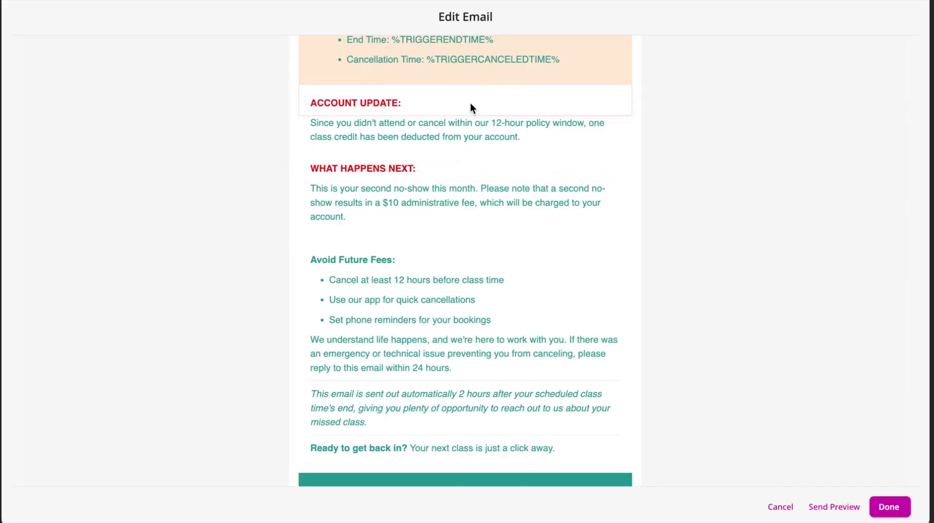
Check the Advanced Padding settings of the paragraph under Account Update and leave them without making changes.
{"action": "mouse_move", "coordinate": [494, 125]}
{"action": "left_click", "coordinate": [593, 102]}
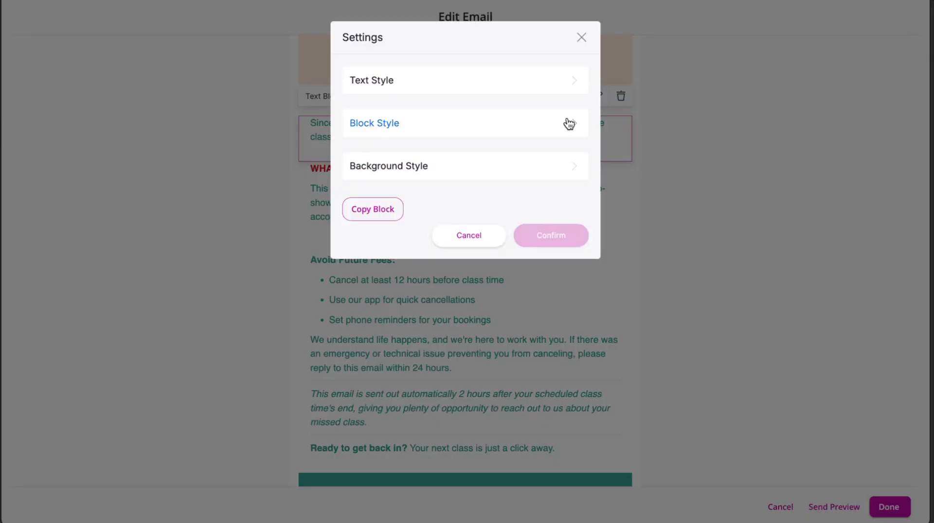
{"action": "left_click", "coordinate": [398, 124]}
{"action": "scroll", "coordinate": [418, 157], "scroll_direction": "down", "scroll_amount": 3}
{"action": "left_click", "coordinate": [404, 194]}
{"action": "scroll", "coordinate": [421, 146], "scroll_direction": "down", "scroll_amount": 3}
{"action": "scroll", "coordinate": [421, 146], "scroll_direction": "up", "scroll_amount": 1}
{"action": "scroll", "coordinate": [422, 145], "scroll_direction": "up", "scroll_amount": 2}
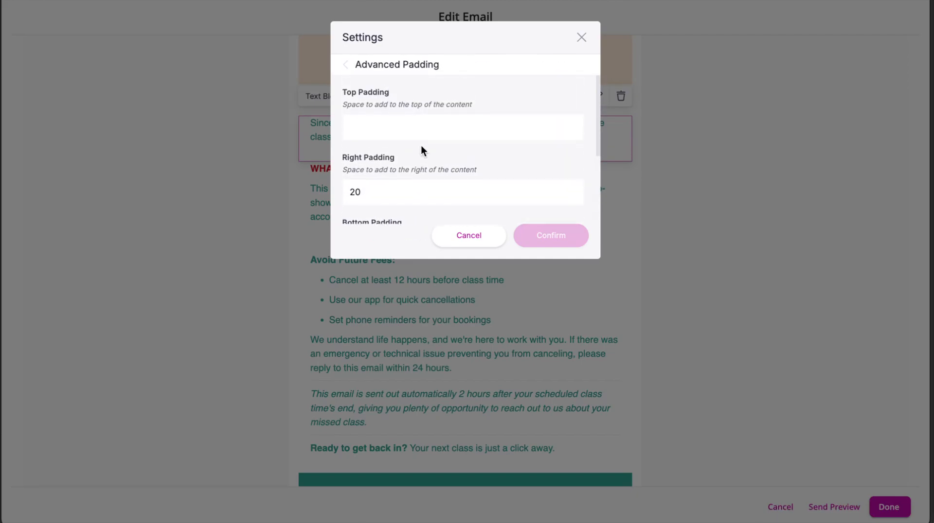
{"action": "left_click", "coordinate": [470, 243]}
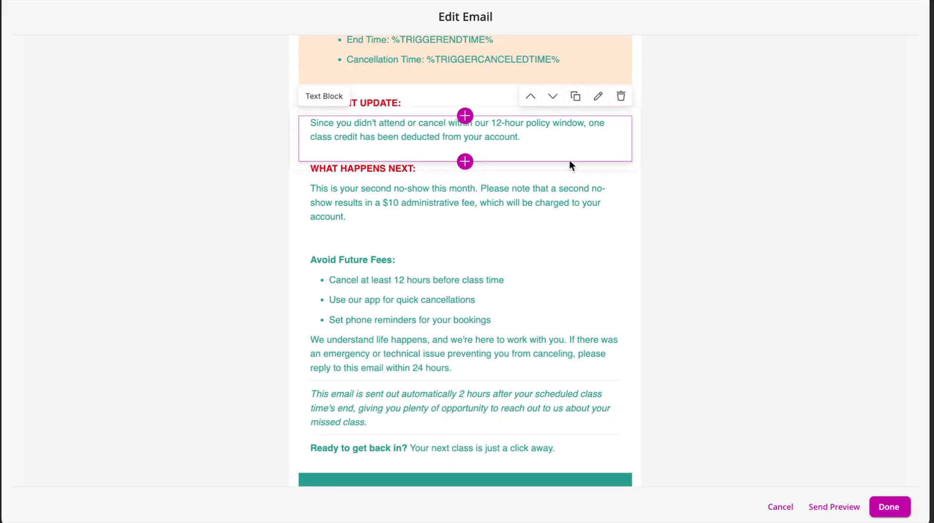
Add a divider line below the "Ready to get back in?" sentence by entering --- on a new line.
{"action": "scroll", "coordinate": [524, 220], "scroll_direction": "down", "scroll_amount": 1}
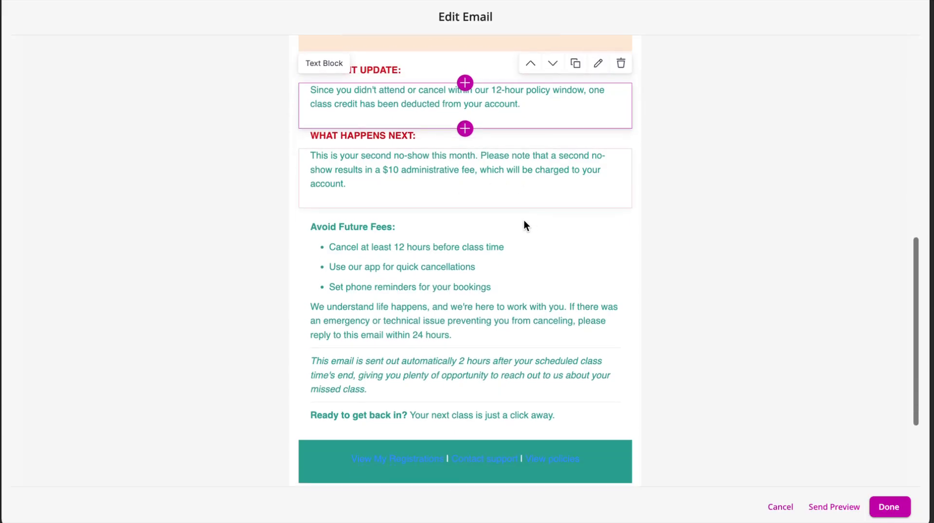
{"action": "scroll", "coordinate": [521, 329], "scroll_direction": "down", "scroll_amount": 2}
{"action": "left_click", "coordinate": [522, 266]}
{"action": "scroll", "coordinate": [521, 266], "scroll_direction": "down", "scroll_amount": 1}
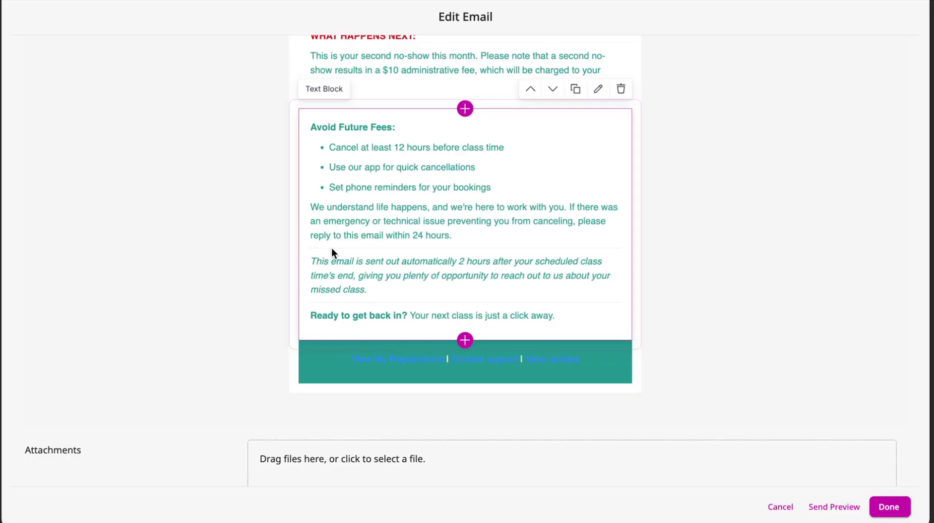
{"action": "left_click", "coordinate": [462, 273]}
{"action": "left_click", "coordinate": [559, 317]}
{"action": "key", "text": "Return"}
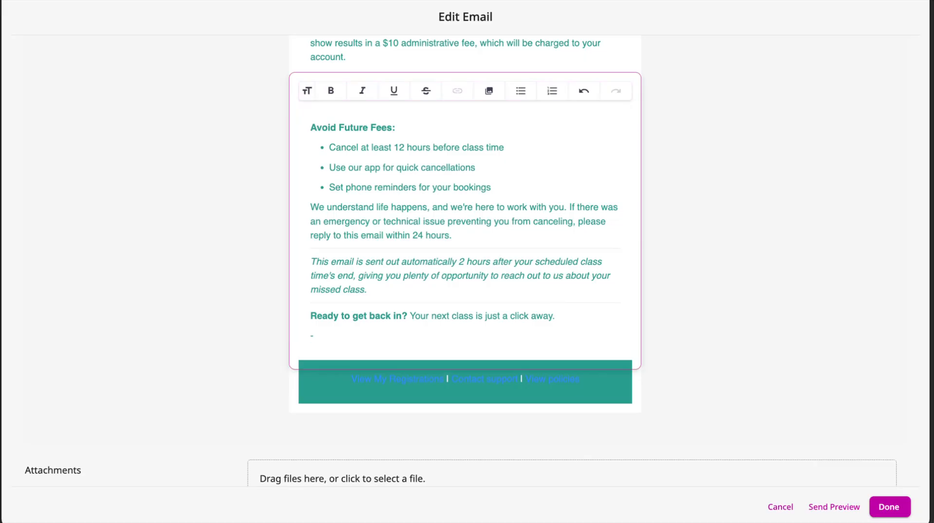
{"action": "type", "text": "---"}
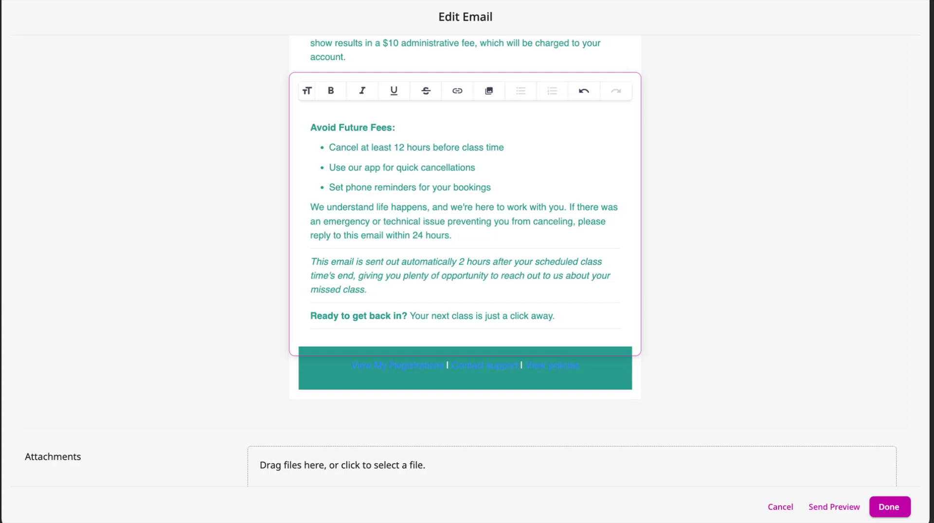
Remove the added divider, its dashes and the extra line below the "Ready to get back in?" sentence.
{"action": "key", "text": "BackSpace"}
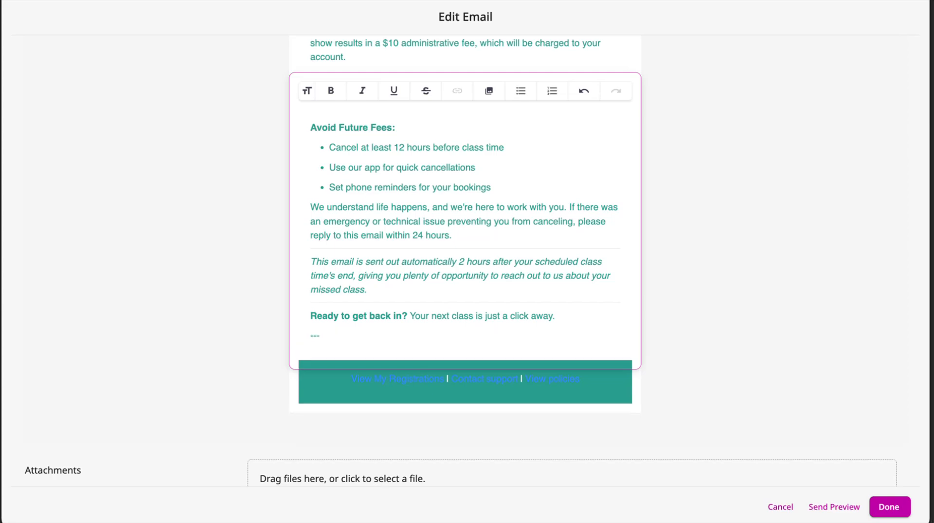
{"action": "left_click", "coordinate": [330, 335]}
{"action": "key", "text": "BackSpace"}
{"action": "key", "text": "BackSpace"}
{"action": "key", "text": "BackSpace"}
{"action": "key", "text": "BackSpace"}
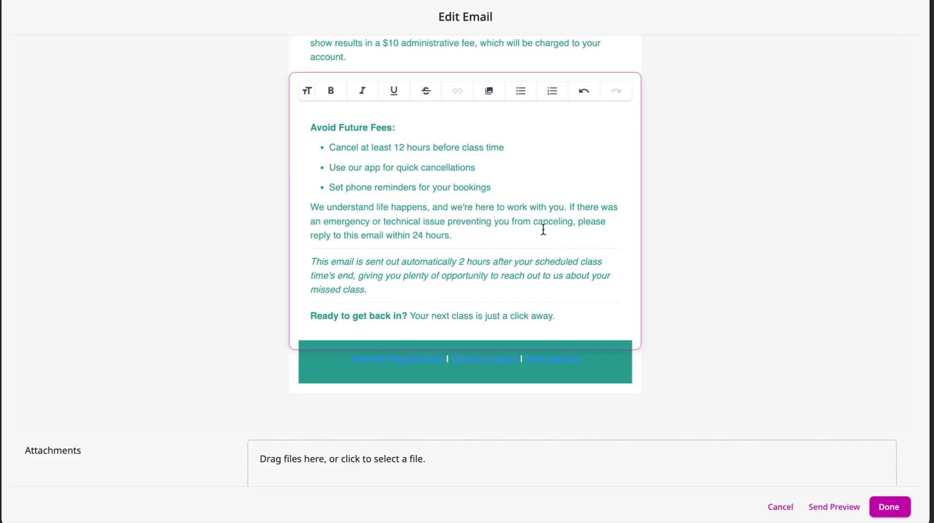
Review the fee notice, closing text and footer links of the "We missed you!" email, and save the email and its automation step.
{"action": "scroll", "coordinate": [540, 226], "scroll_direction": "up", "scroll_amount": 1}
{"action": "left_click", "coordinate": [388, 88]}
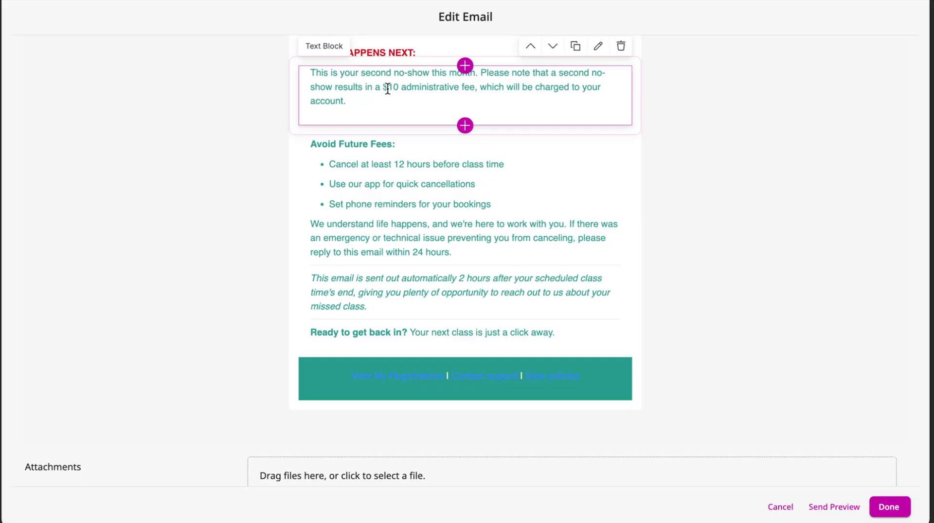
{"action": "scroll", "coordinate": [410, 218], "scroll_direction": "down", "scroll_amount": 1}
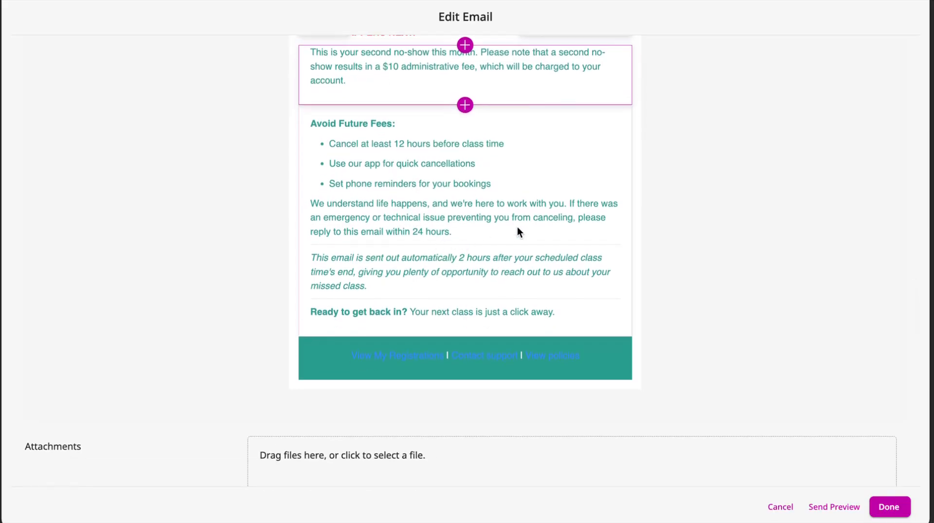
{"action": "scroll", "coordinate": [518, 231], "scroll_direction": "up", "scroll_amount": 1}
{"action": "scroll", "coordinate": [517, 233], "scroll_direction": "down", "scroll_amount": 2}
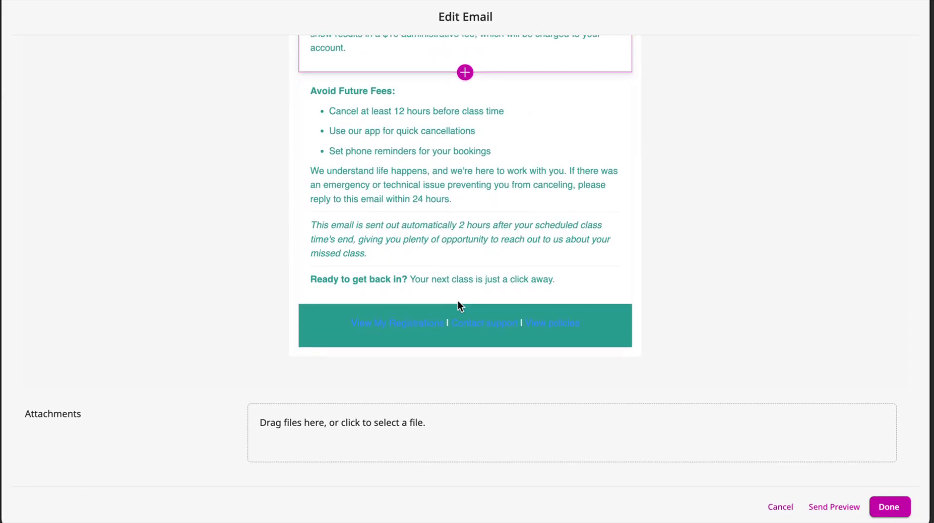
{"action": "left_click", "coordinate": [456, 288]}
{"action": "left_click", "coordinate": [384, 329]}
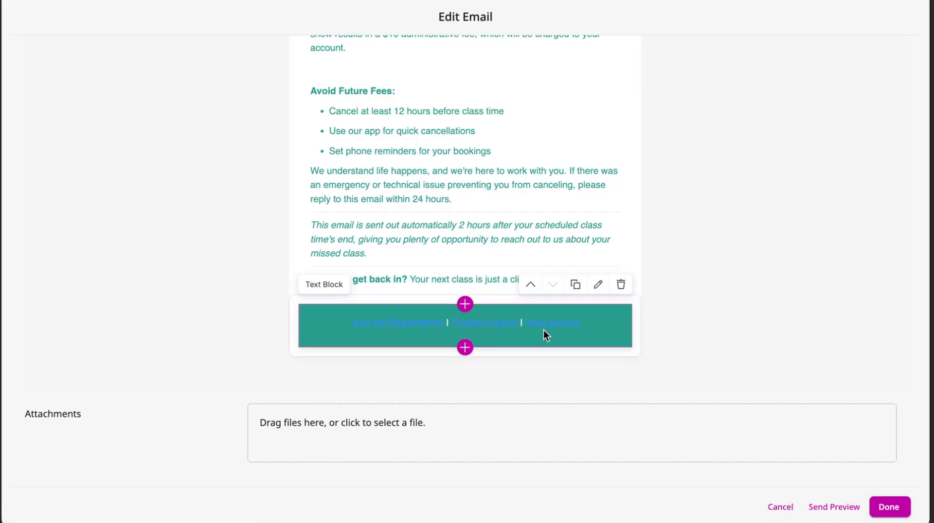
{"action": "left_click", "coordinate": [888, 506]}
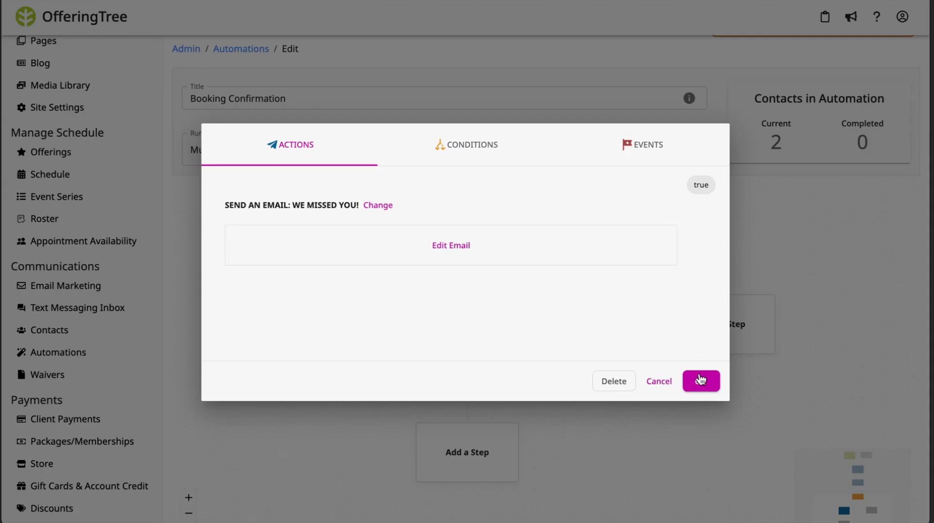
{"action": "left_click", "coordinate": [698, 380]}
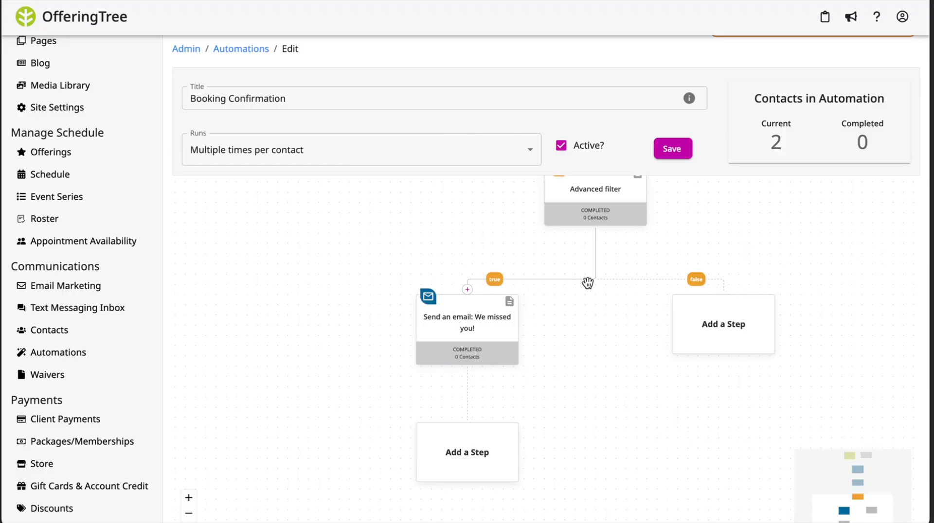
Examine the Booking Confirmation flow from the "We missed you!" email back up to the event registration trigger.
{"action": "left_click_drag", "start_coordinate": [588, 285], "coordinate": [553, 403]}
{"action": "scroll", "coordinate": [669, 238], "scroll_direction": "down", "scroll_amount": 4}
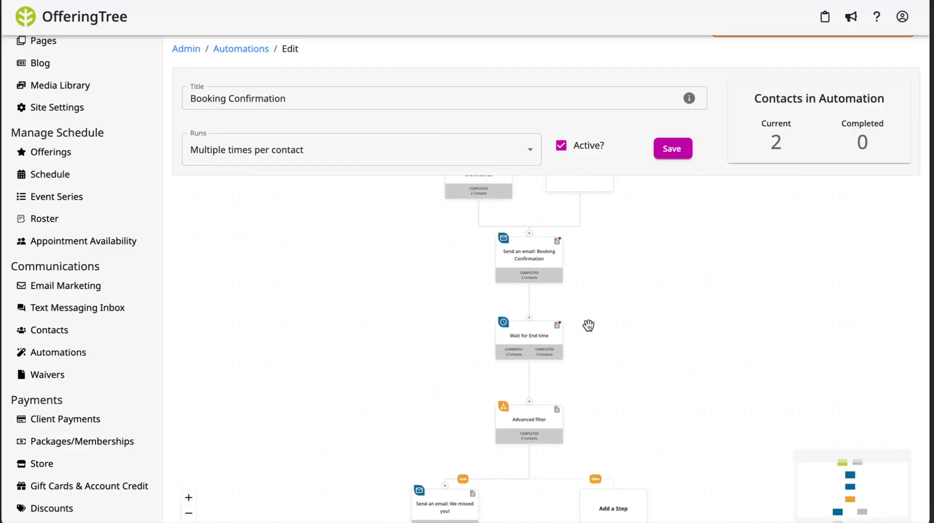
{"action": "scroll", "coordinate": [632, 321], "scroll_direction": "down", "scroll_amount": 3}
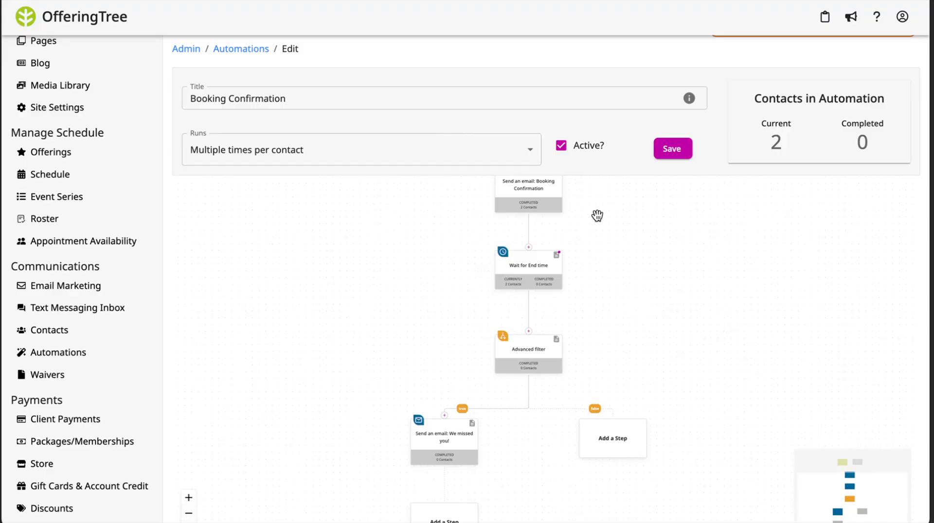
{"action": "left_click_drag", "start_coordinate": [611, 237], "coordinate": [594, 339]}
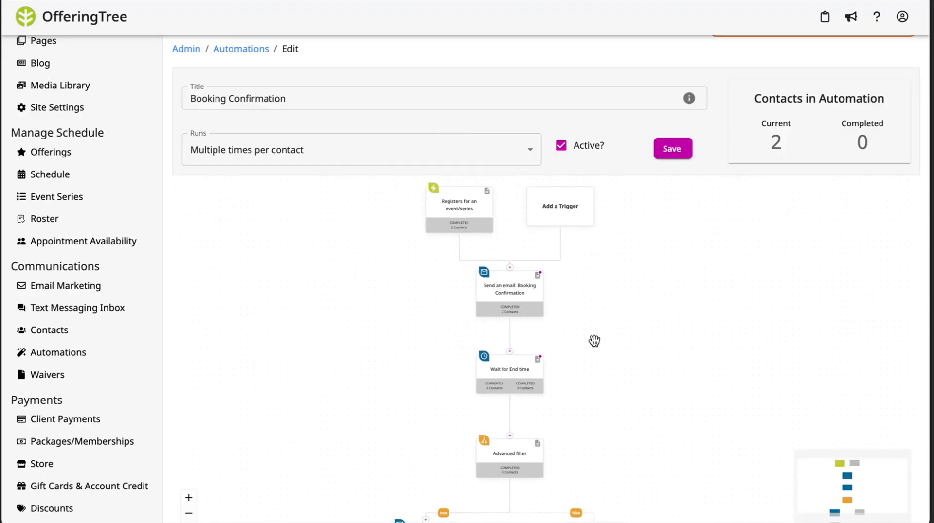